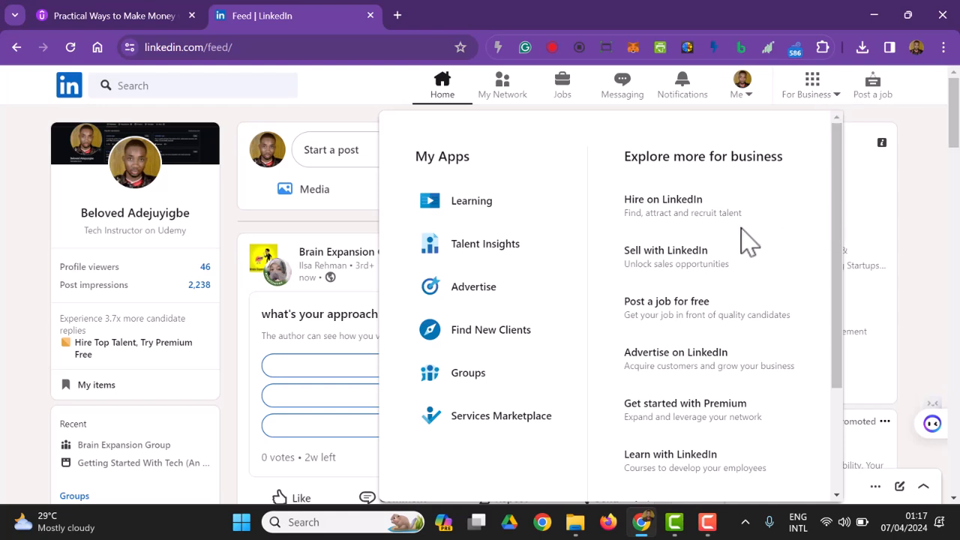
# Start creating a LinkedIn company page and choose Company as the page type.
pyautogui.scroll(-3, 729, 268)
pyautogui.scroll(4, 712, 300)
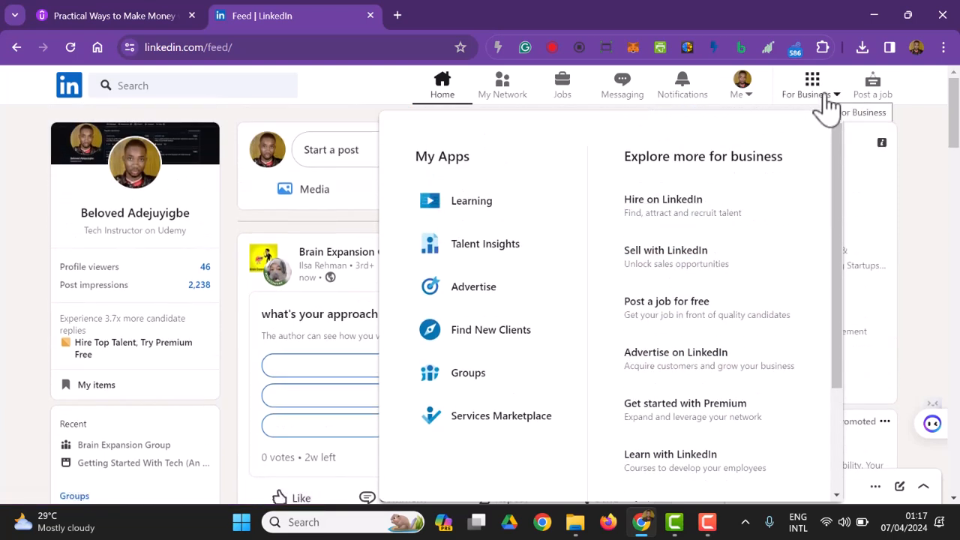
pyautogui.scroll(-4, 722, 360)
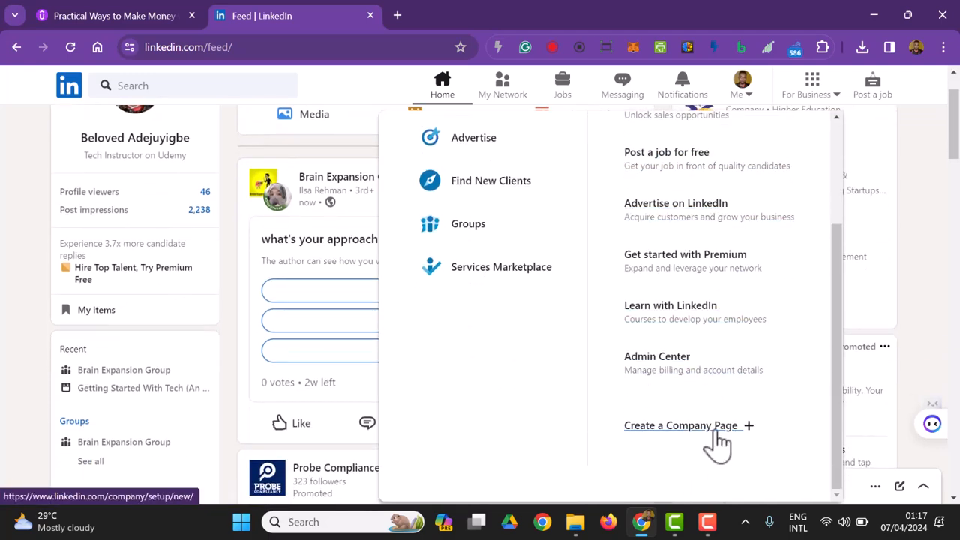
pyautogui.click(713, 431)
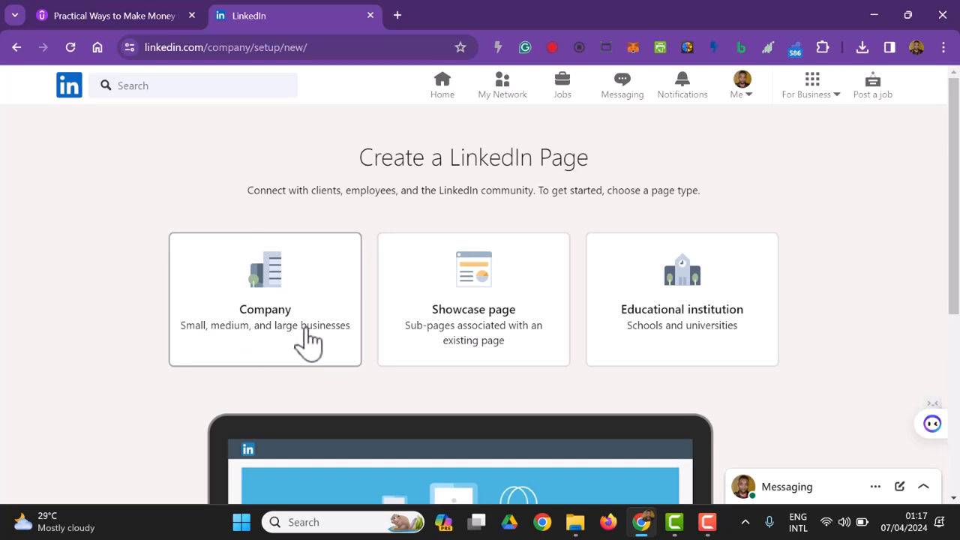
pyautogui.click(290, 298)
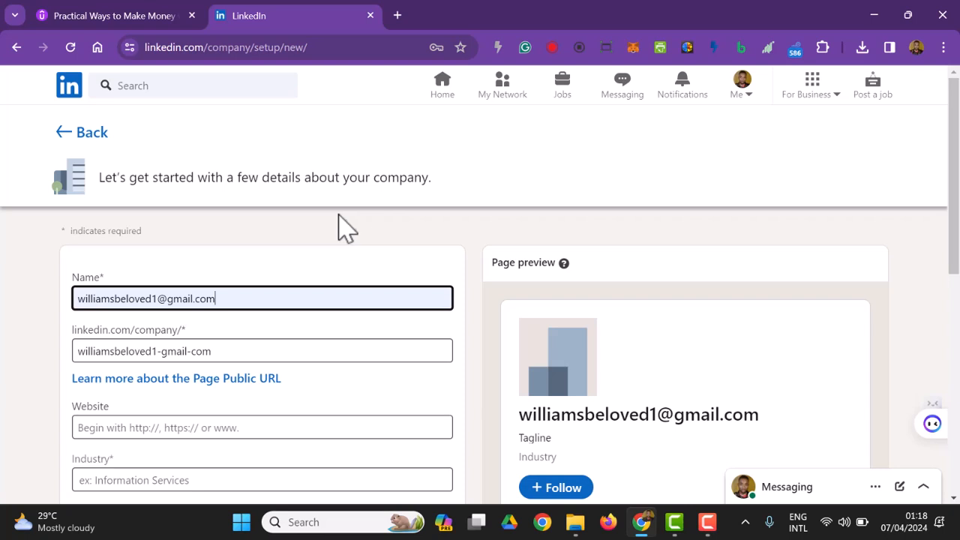
# Replace the autofilled entry in the page's name field with "Belad Tech Academy".
pyautogui.scroll(-1, 352, 208)
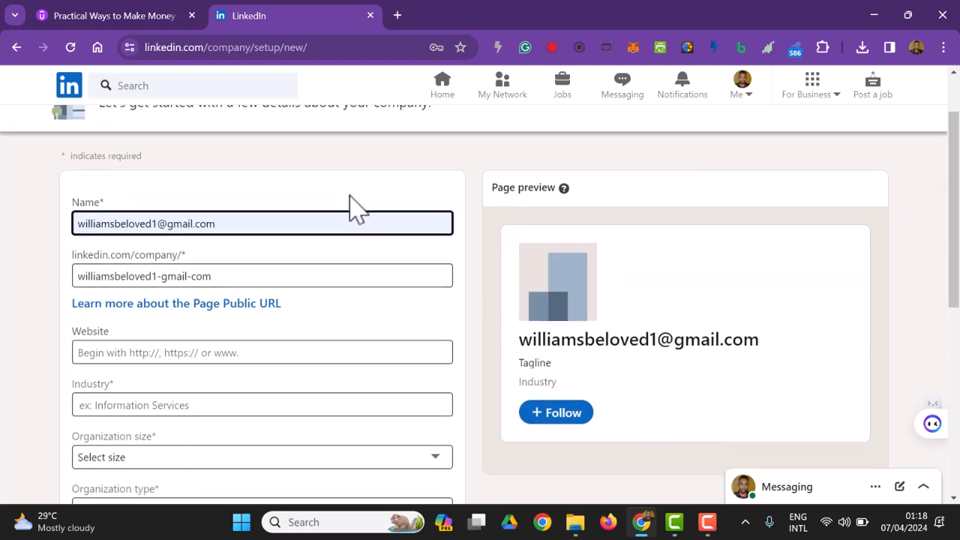
pyautogui.click(307, 222)
pyautogui.moveTo(307, 223); pyautogui.dragTo(53, 240)
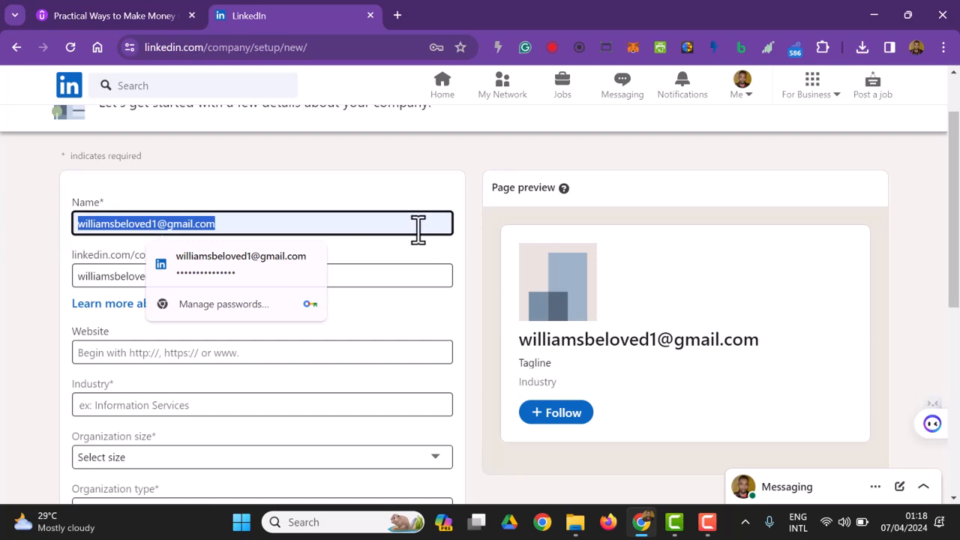
pyautogui.write('B')
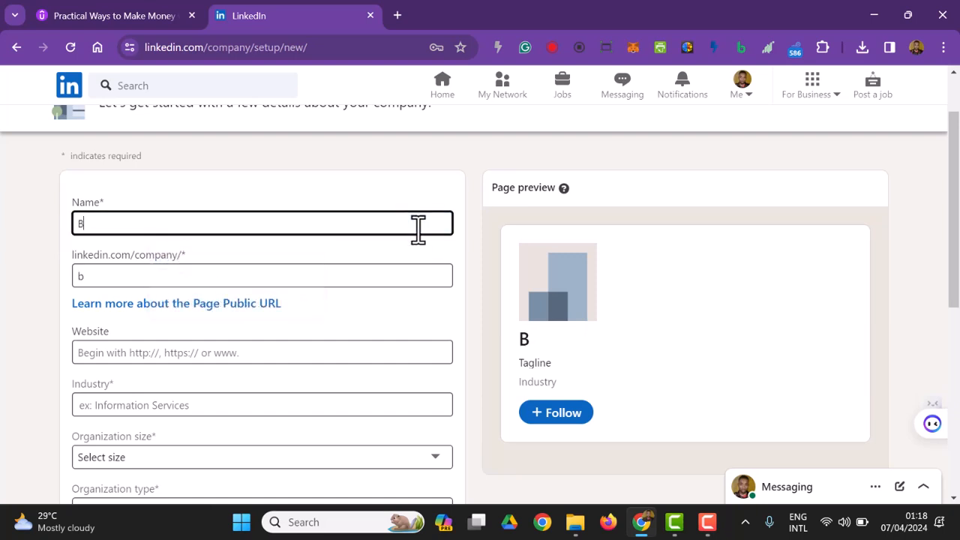
pyautogui.write('elad Tech Academy')
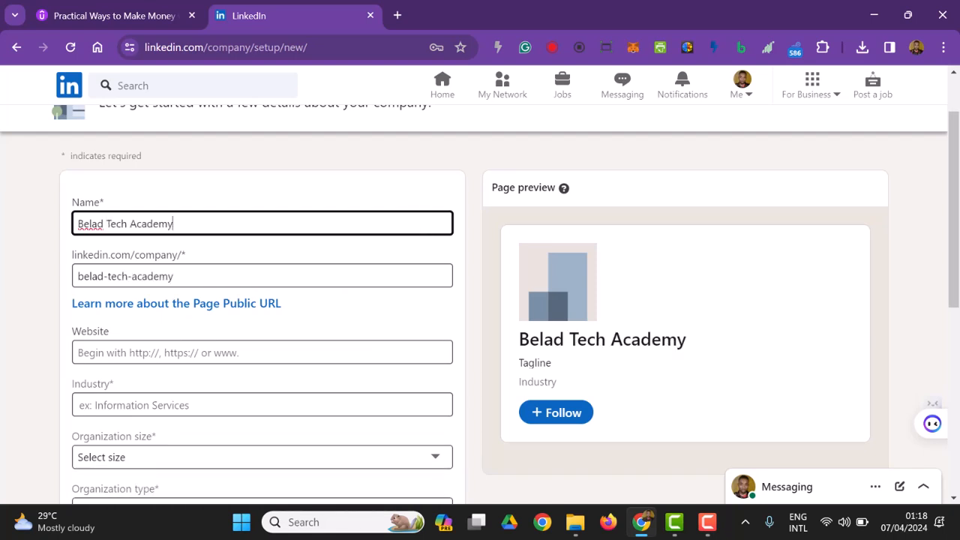
# Set the company's industry to Information Services, leaving the website blank.
pyautogui.click(216, 348)
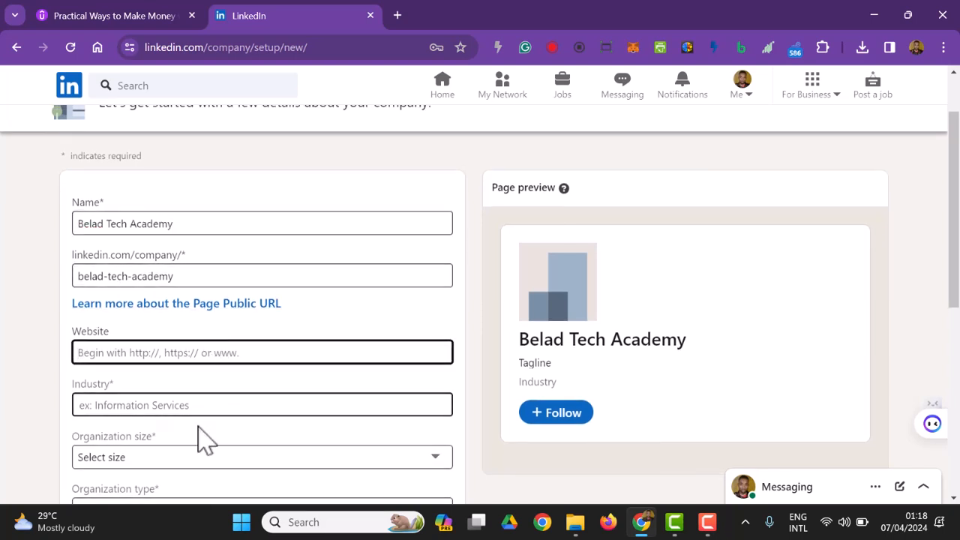
pyautogui.click(212, 405)
pyautogui.click(214, 444)
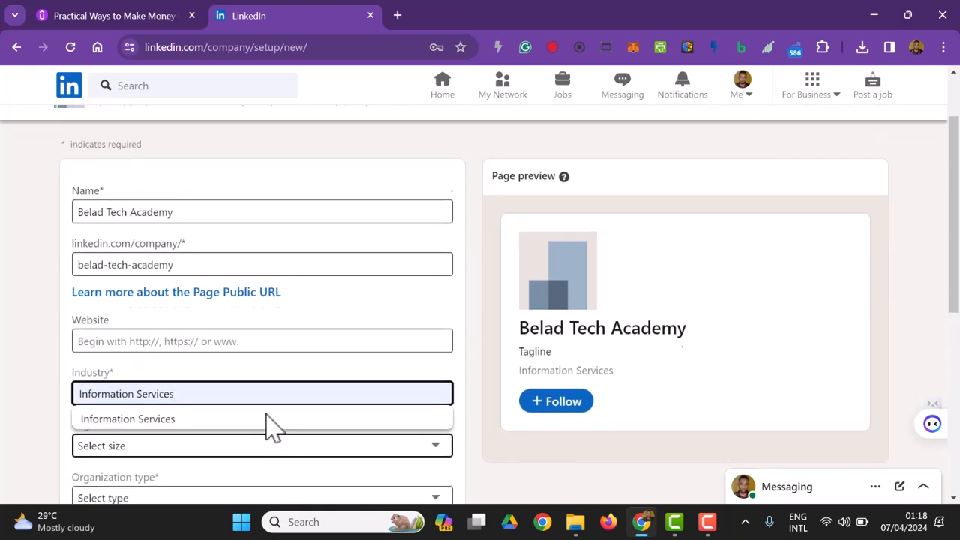
# Set the organization size to 2–10 employees and the organization type to Privately held.
pyautogui.scroll(-1, 255, 394)
pyautogui.click(231, 383)
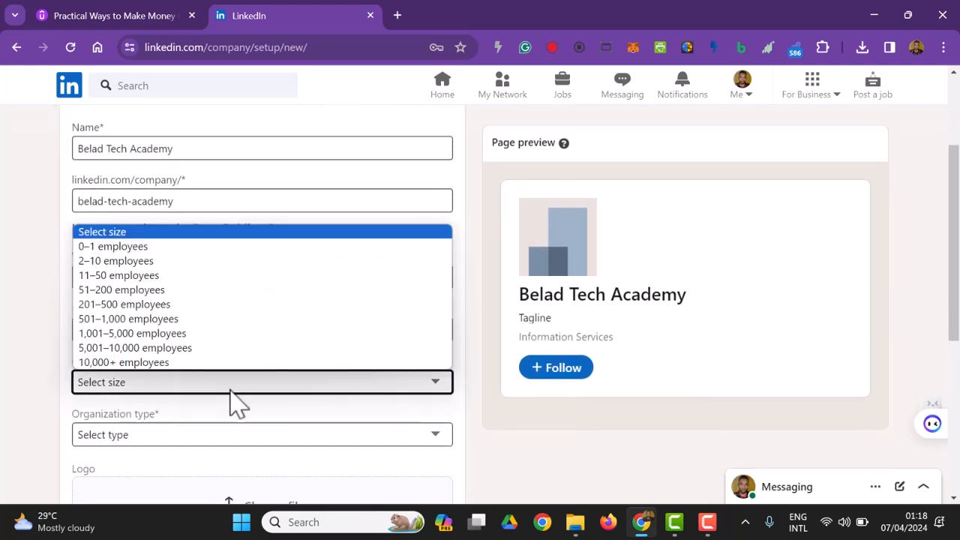
pyautogui.click(173, 261)
pyautogui.scroll(-3, 315, 409)
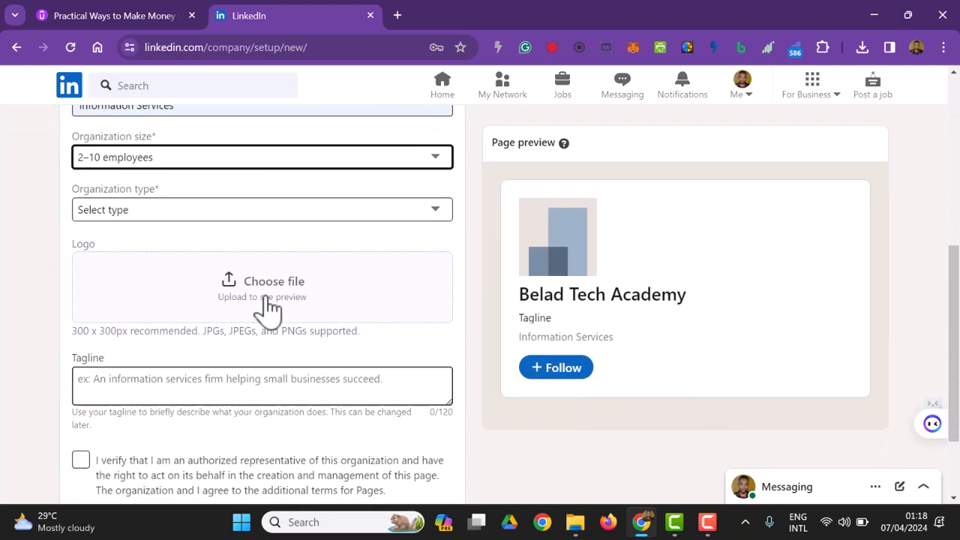
pyautogui.click(232, 212)
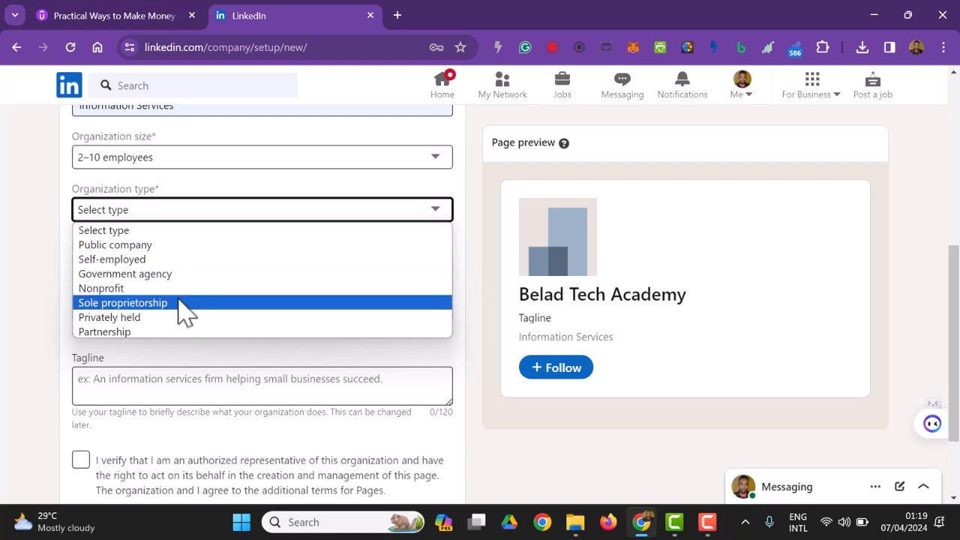
pyautogui.click(172, 327)
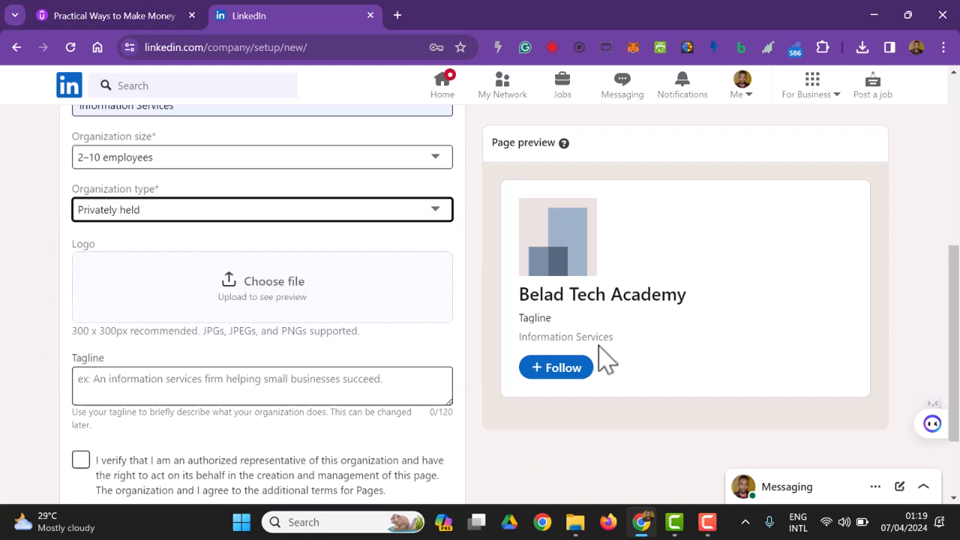
# Open the Canva website in a new browser tab.
pyautogui.click(398, 15)
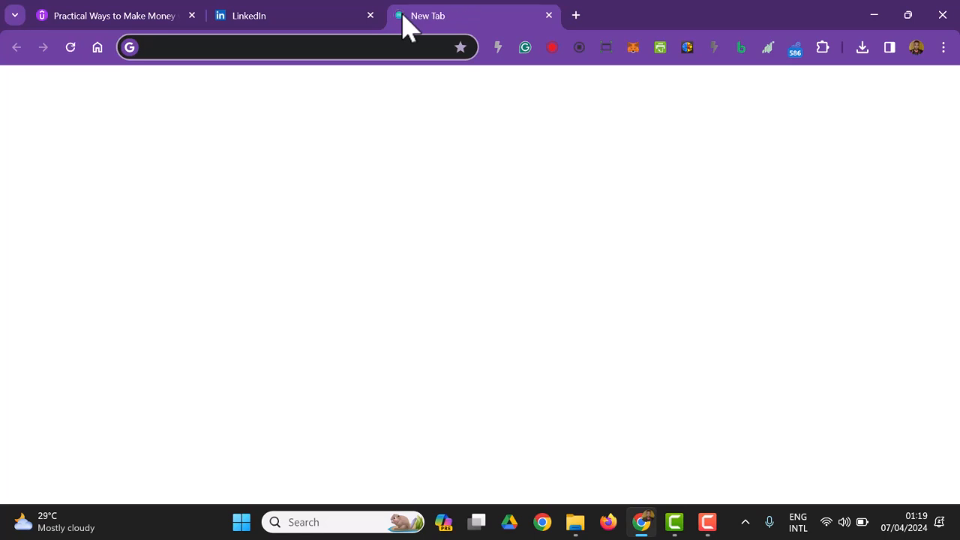
pyautogui.write('canva.com')
pyautogui.press('Return')
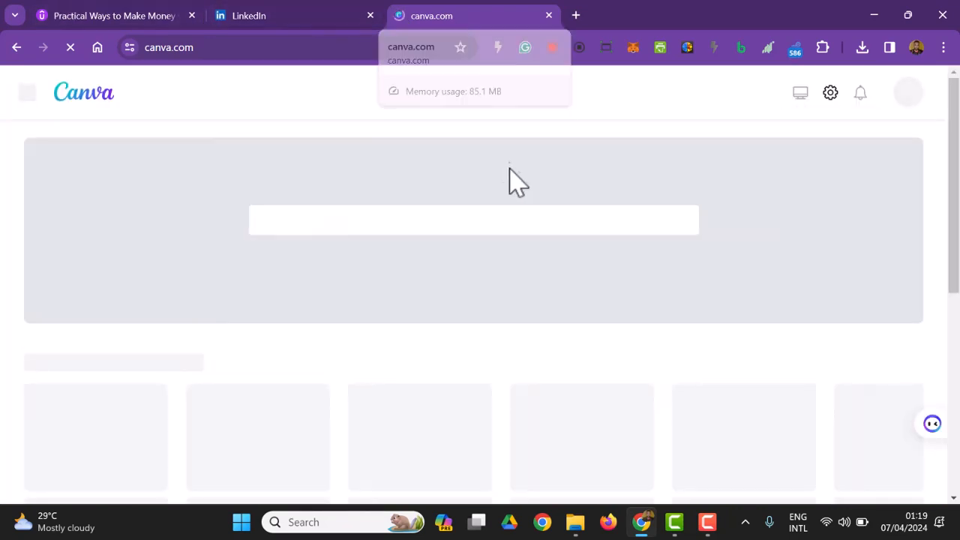
# Search Canva's templates for "logo".
pyautogui.scroll(-1, 555, 266)
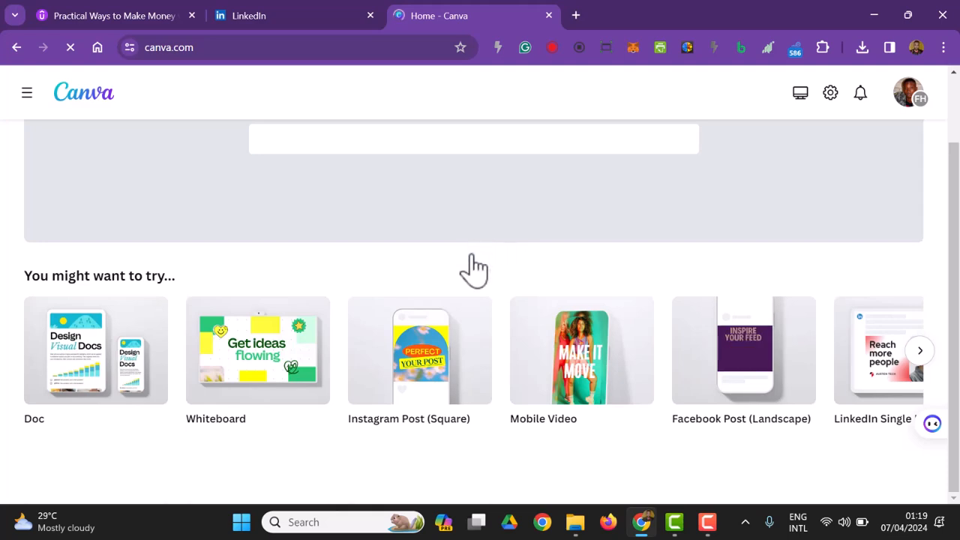
pyautogui.scroll(1, 473, 285)
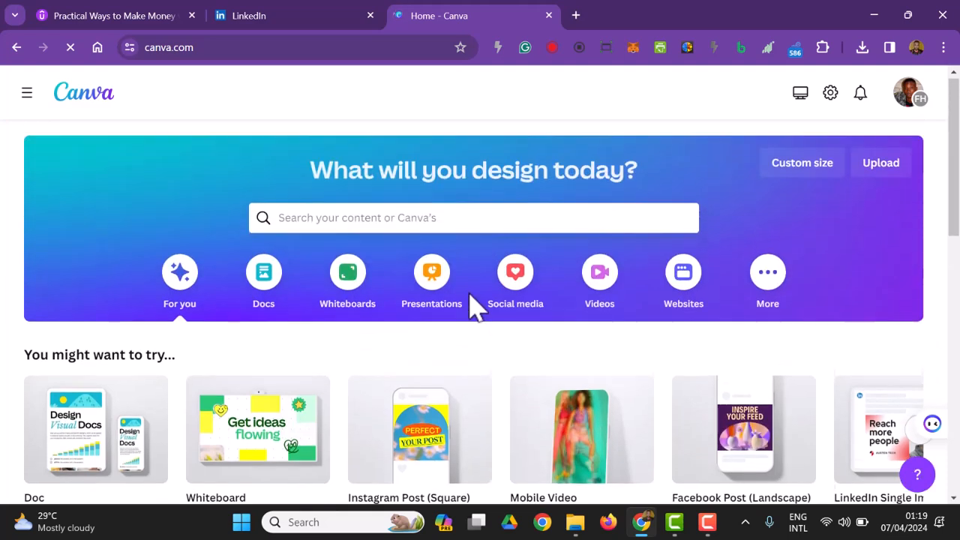
pyautogui.click(457, 219)
pyautogui.write('logo')
pyautogui.press('Return')
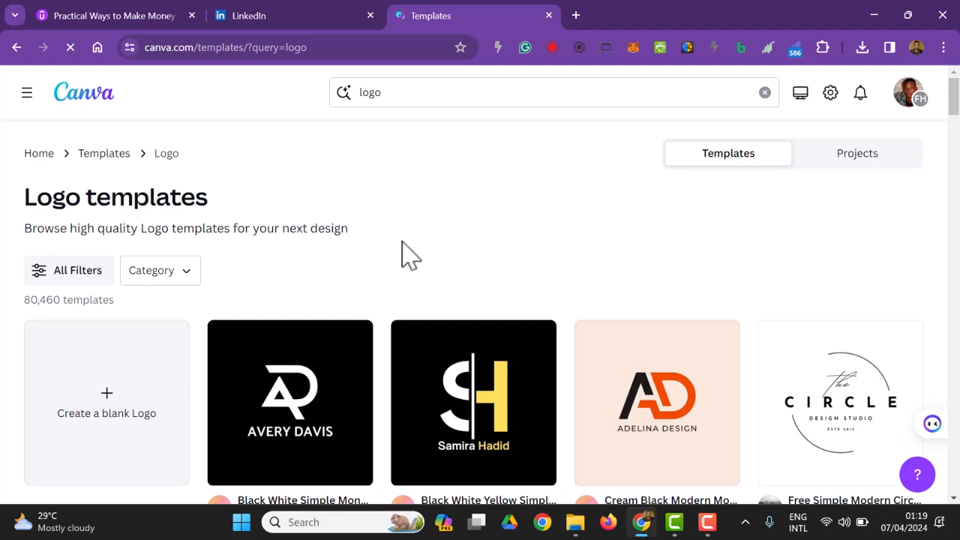
# Browse the logo templates and open the White Elegant Monogram Initial Logo for customisation.
pyautogui.scroll(-5, 422, 275)
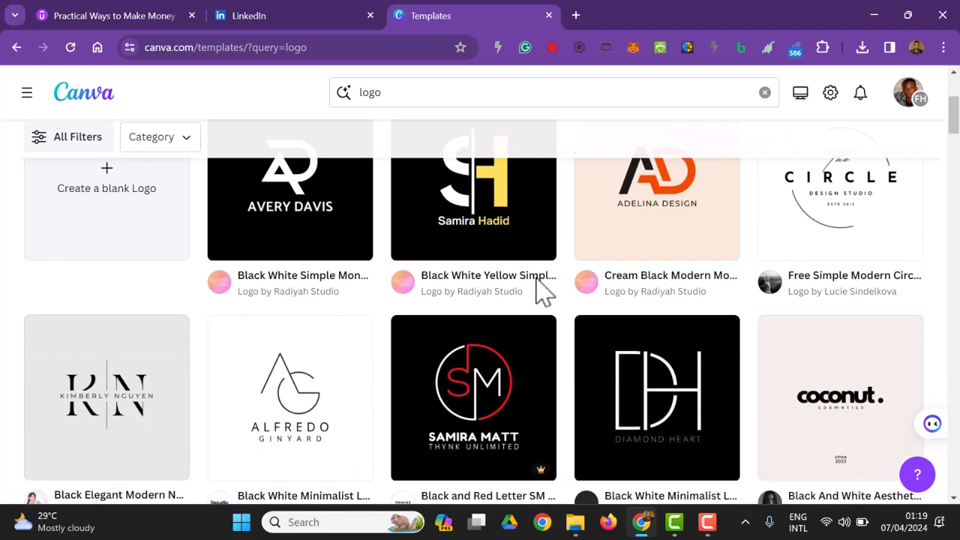
pyautogui.scroll(-2, 544, 293)
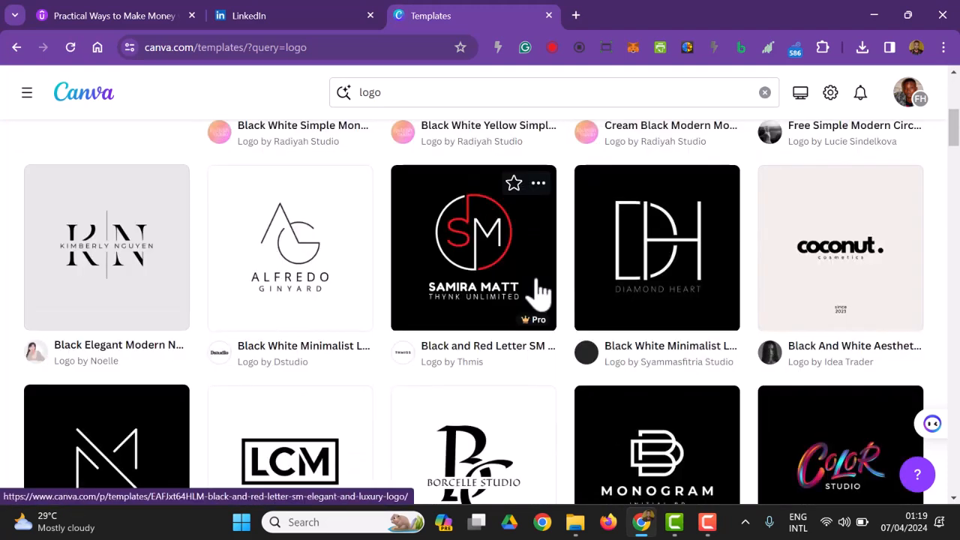
pyautogui.scroll(1, 326, 326)
pyautogui.scroll(-4, 337, 350)
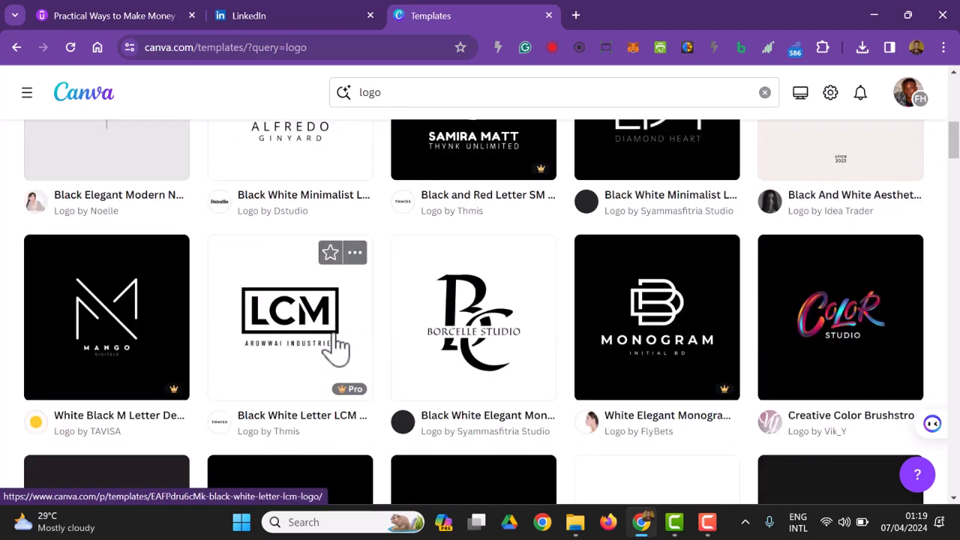
pyautogui.scroll(3, 337, 350)
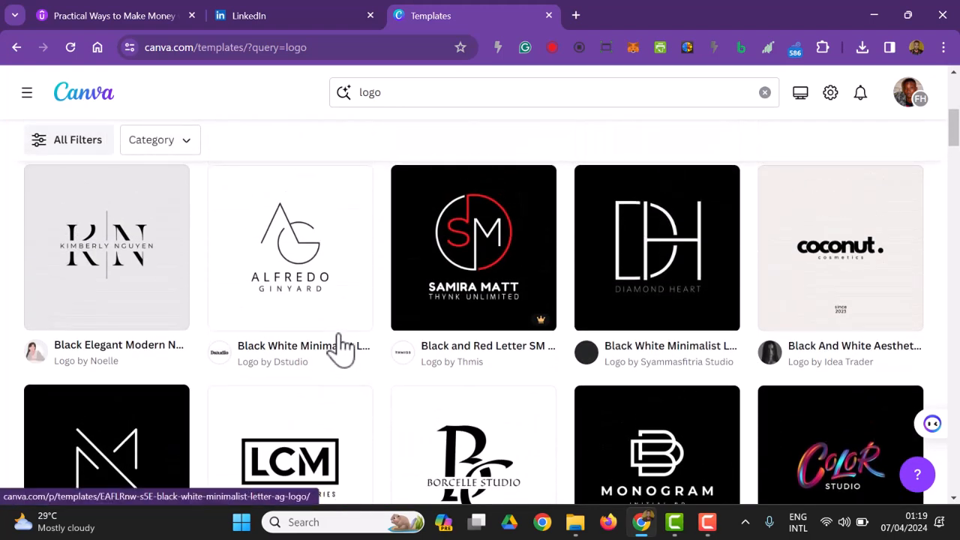
pyautogui.scroll(-1, 339, 345)
pyautogui.scroll(-3, 338, 349)
pyautogui.scroll(2, 338, 349)
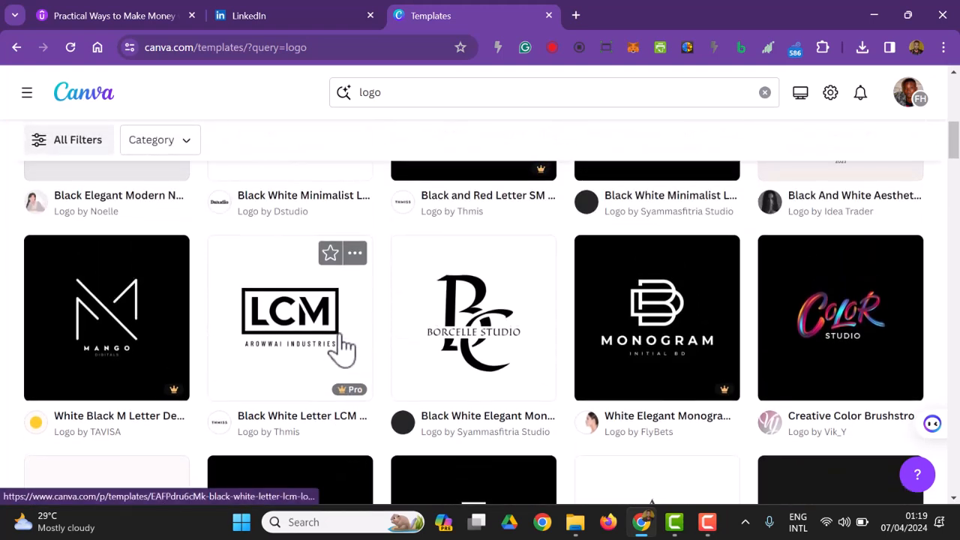
pyautogui.scroll(-1, 341, 349)
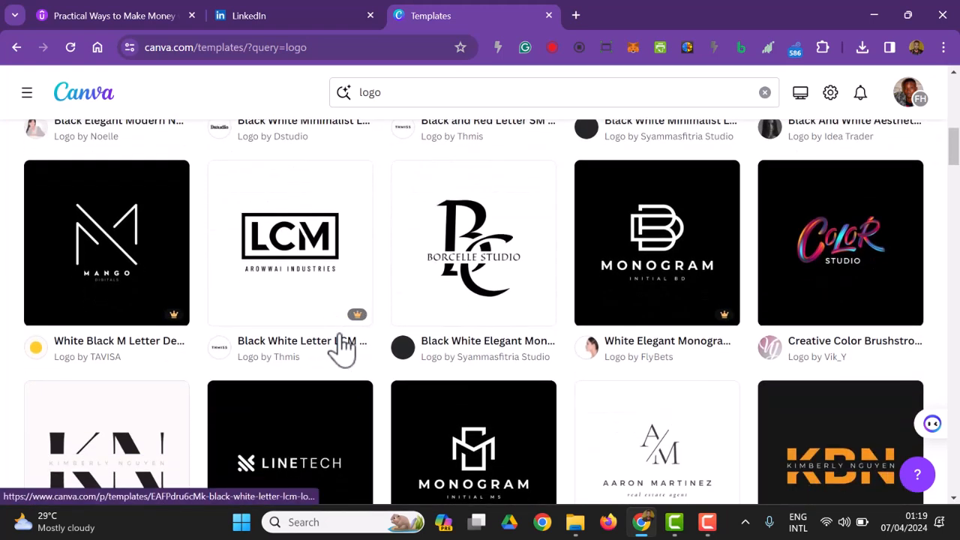
pyautogui.scroll(-2, 342, 348)
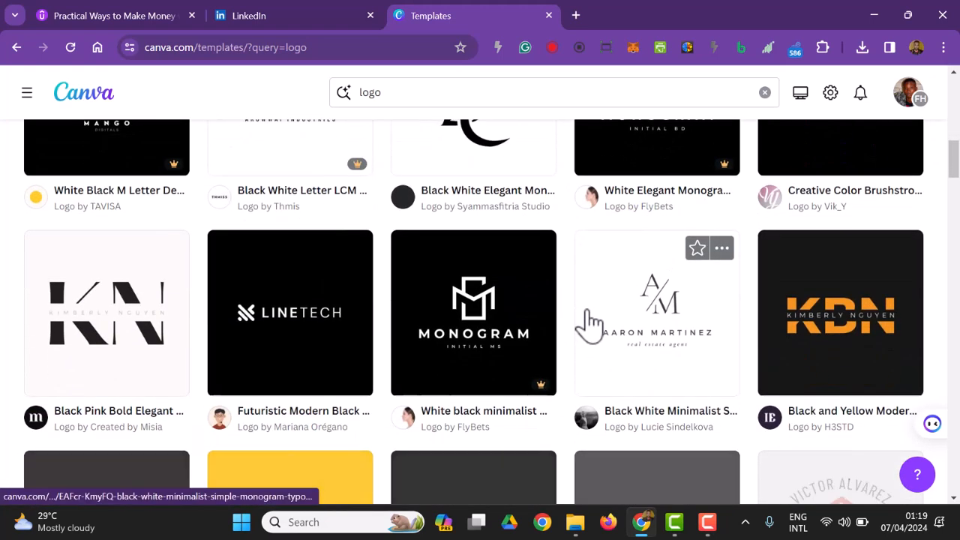
pyautogui.scroll(3, 589, 323)
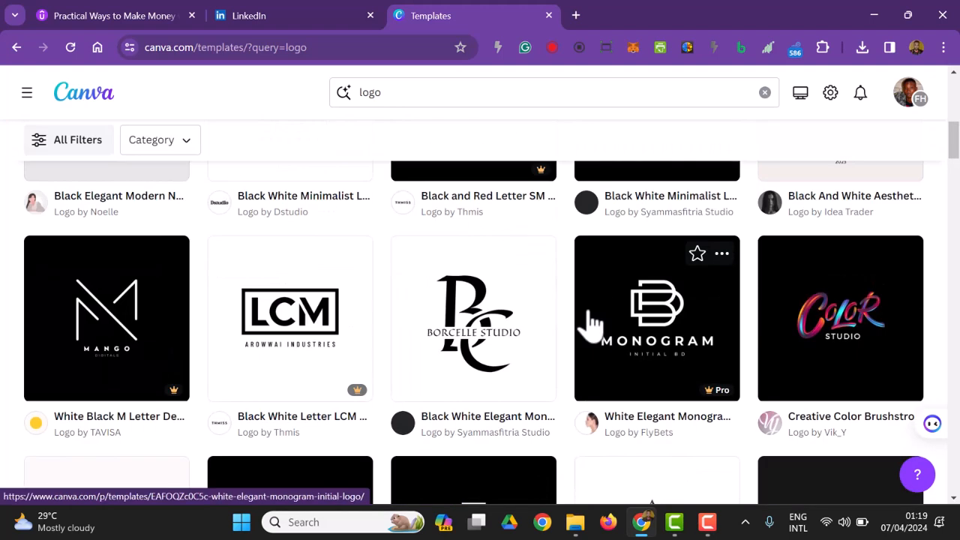
pyautogui.click(633, 328)
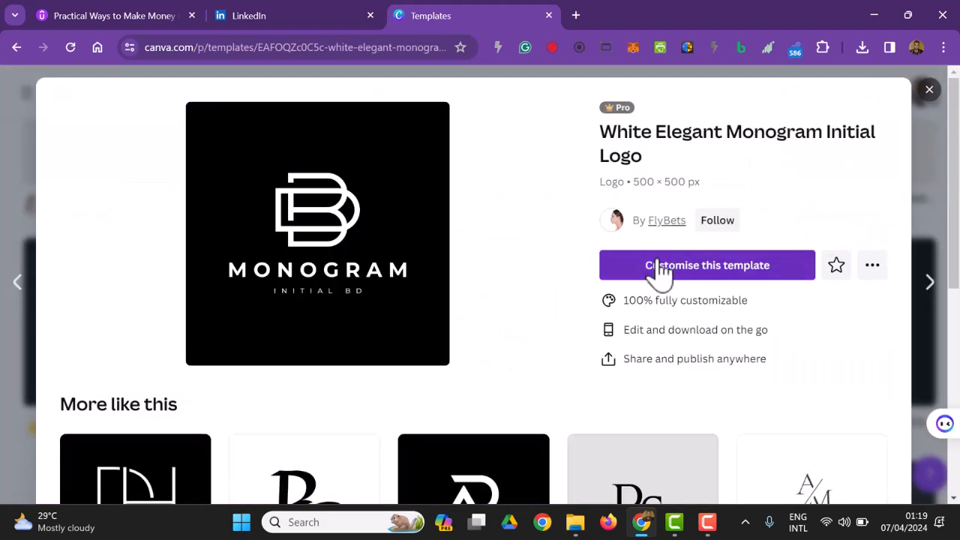
pyautogui.click(660, 270)
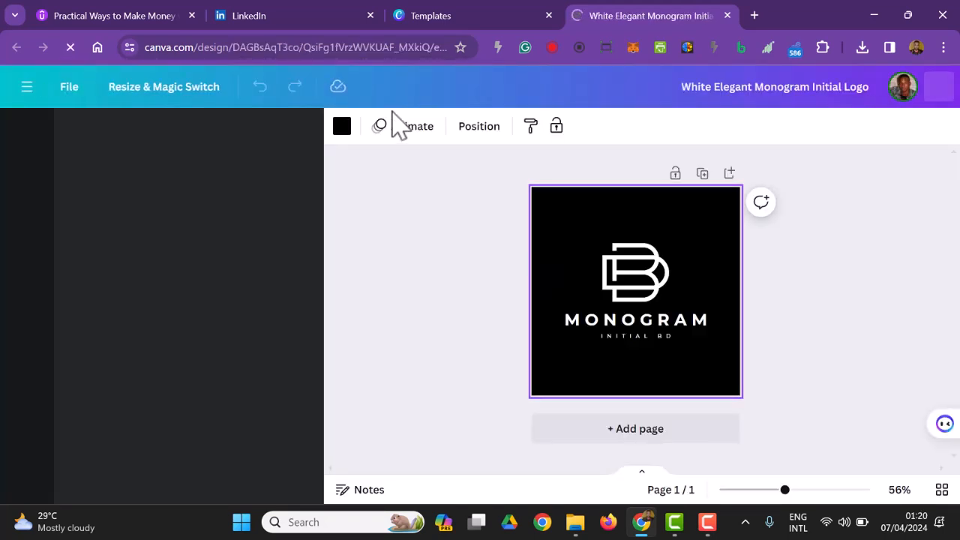
# Search the colours for "deep blue" and set the logo background to the dark blue of the Blue Charmers palette.
pyautogui.click(343, 128)
pyautogui.scroll(-3, 249, 360)
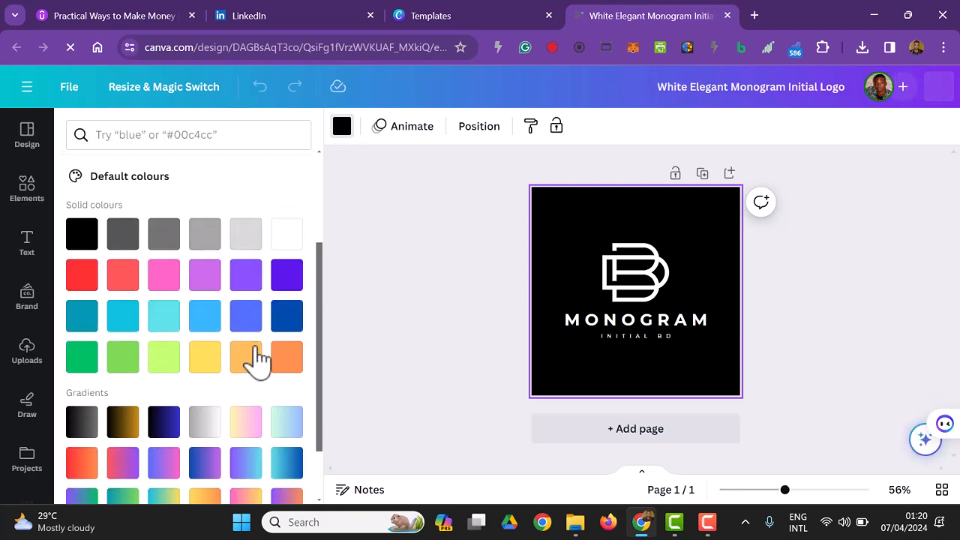
pyautogui.scroll(3, 225, 285)
pyautogui.click(119, 136)
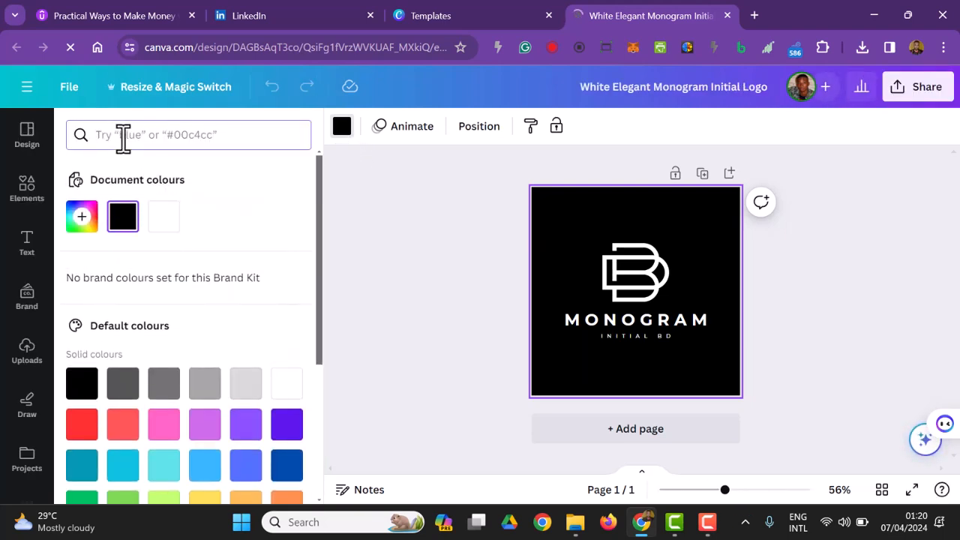
pyautogui.write('deep blue')
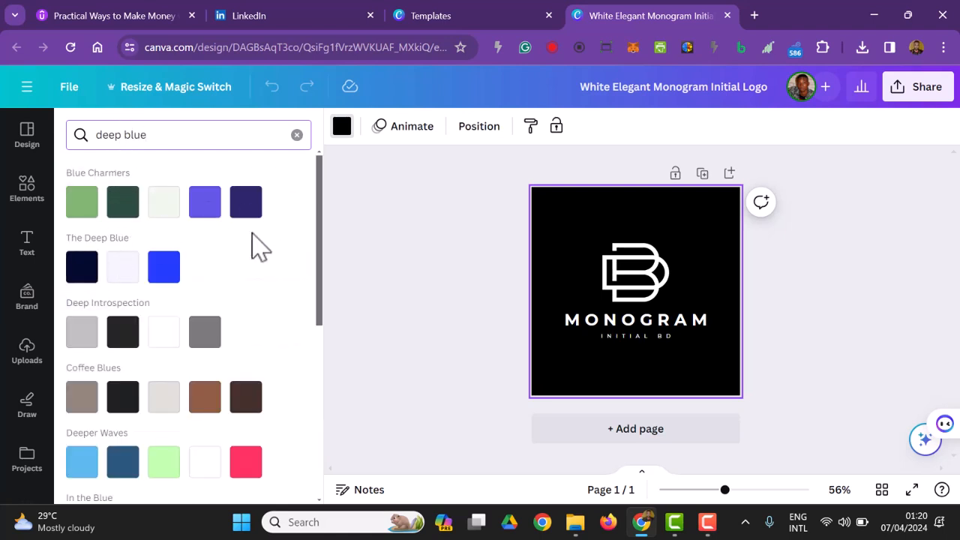
pyautogui.scroll(-4, 277, 349)
pyautogui.scroll(-1, 267, 388)
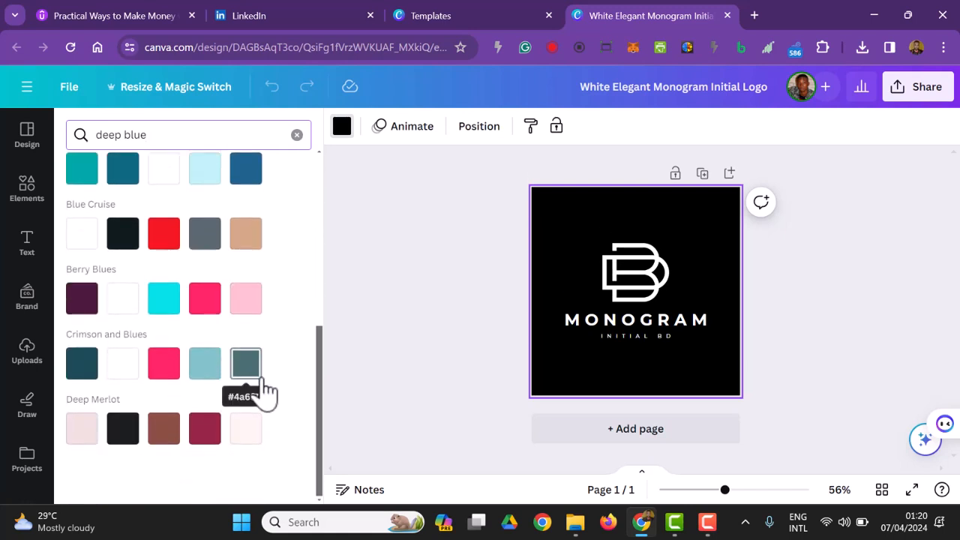
pyautogui.scroll(5, 270, 352)
pyautogui.click(252, 212)
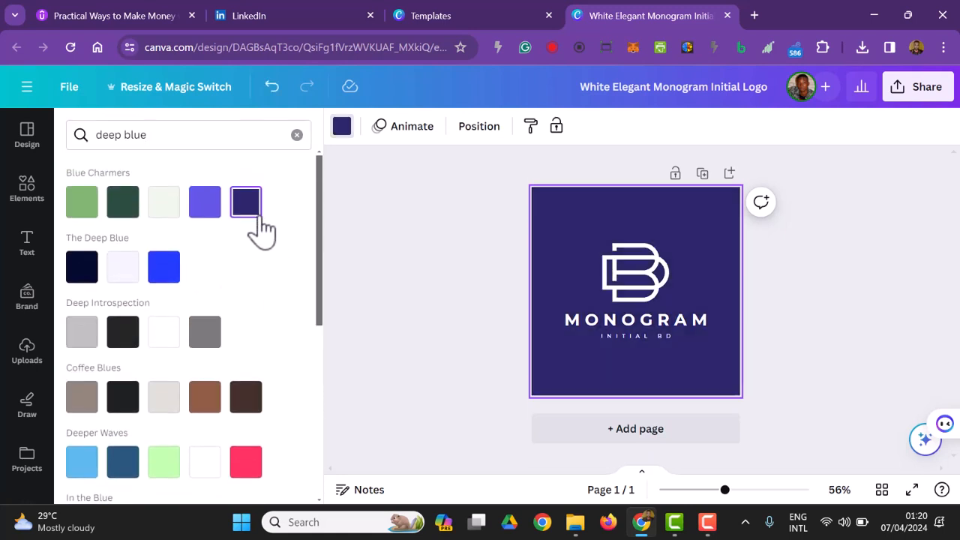
pyautogui.click(429, 242)
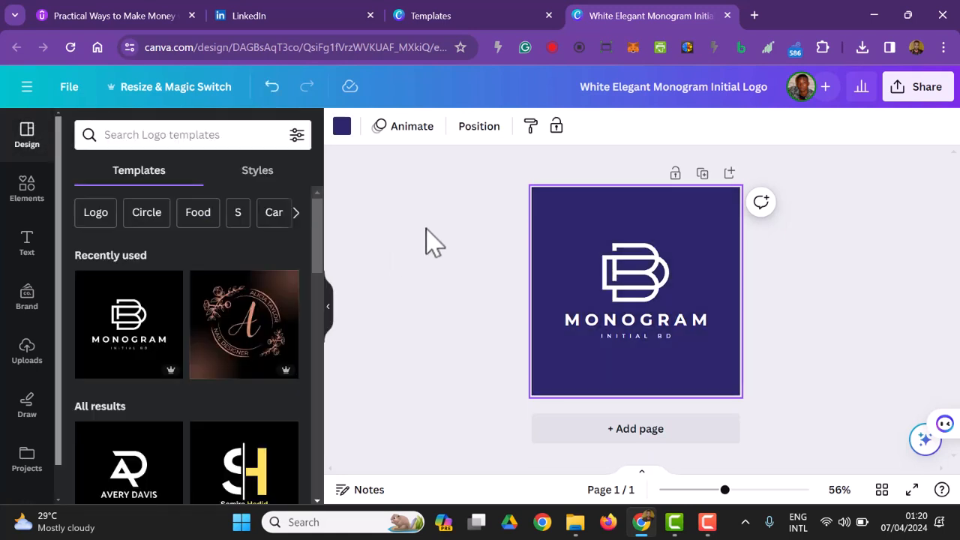
pyautogui.click(661, 274)
pyautogui.click(806, 302)
pyautogui.click(615, 269)
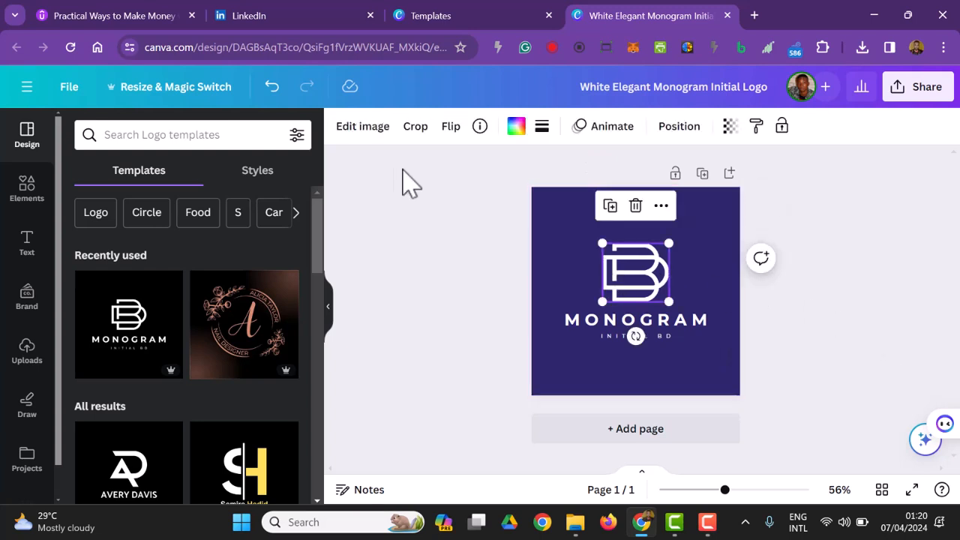
pyautogui.click(373, 133)
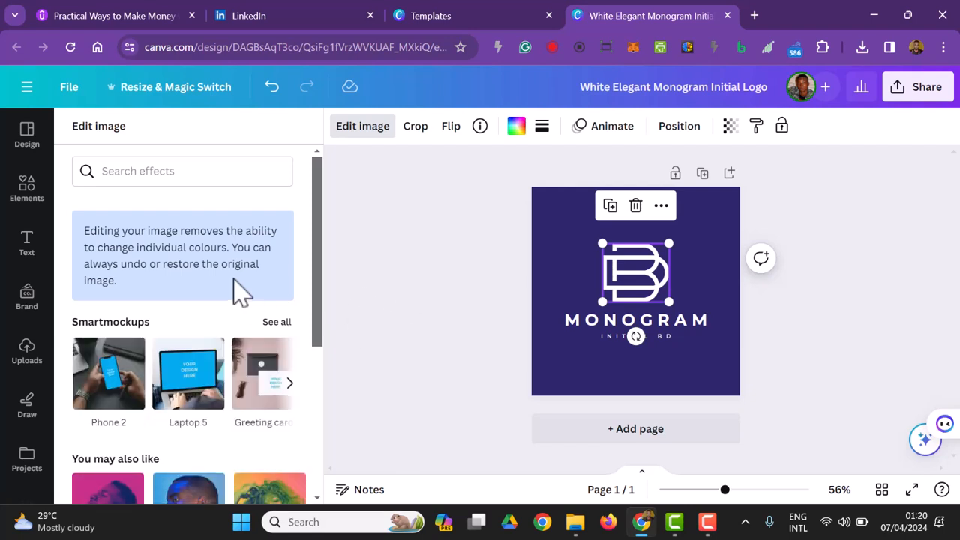
pyautogui.scroll(-3, 233, 279)
pyautogui.click(469, 326)
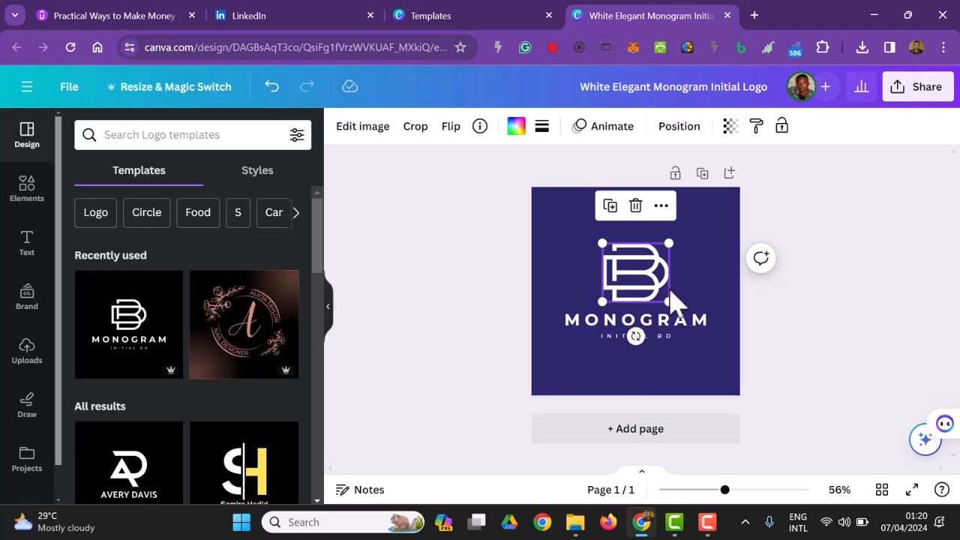
pyautogui.click(830, 355)
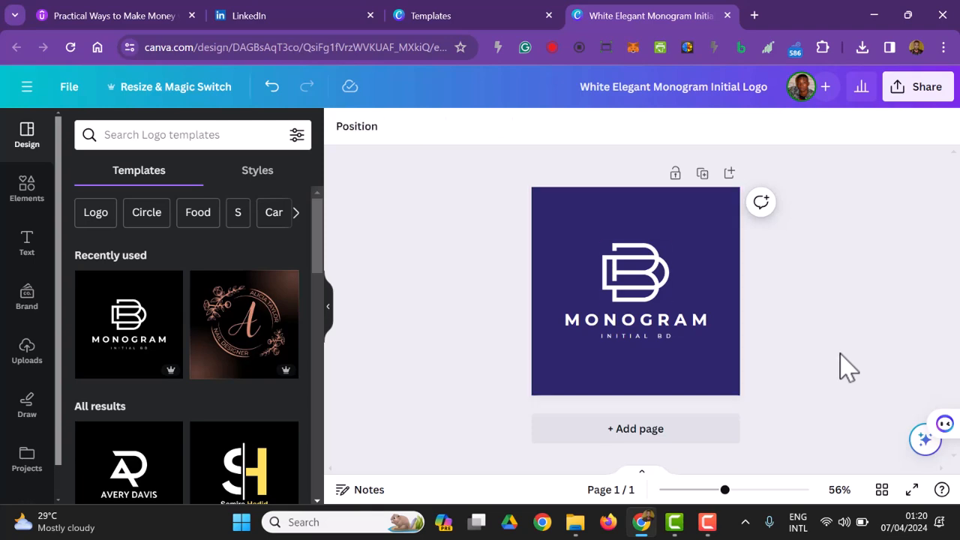
# Delete the BD monogram graphic and place a plain bold B, found by searching the elements for "B", above the MONOGRAM text.
pyautogui.click(628, 286)
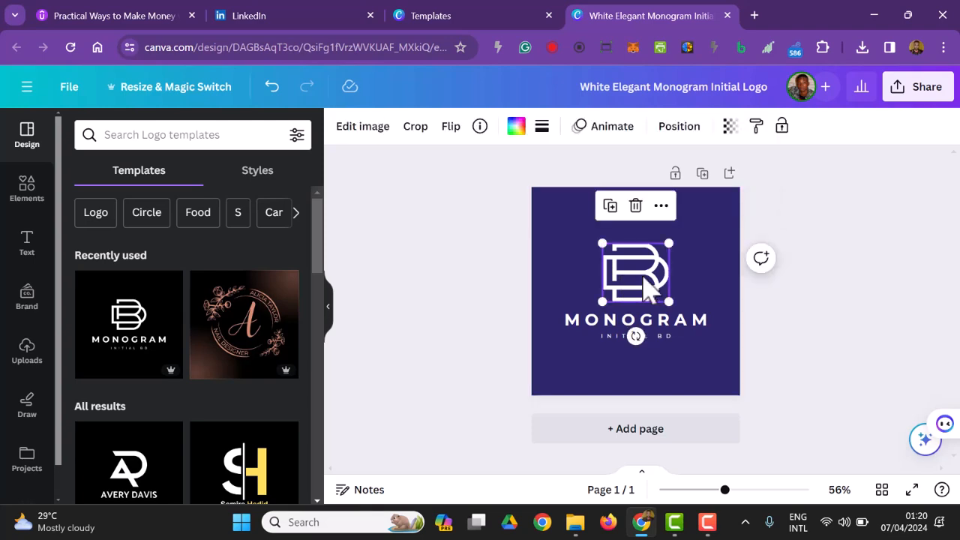
pyautogui.press('Delete')
pyautogui.click(30, 192)
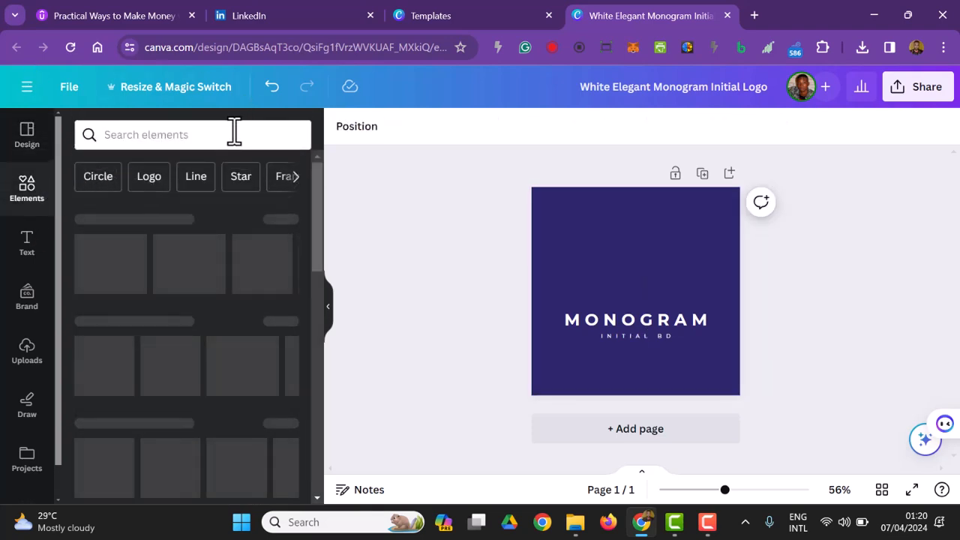
pyautogui.click(234, 135)
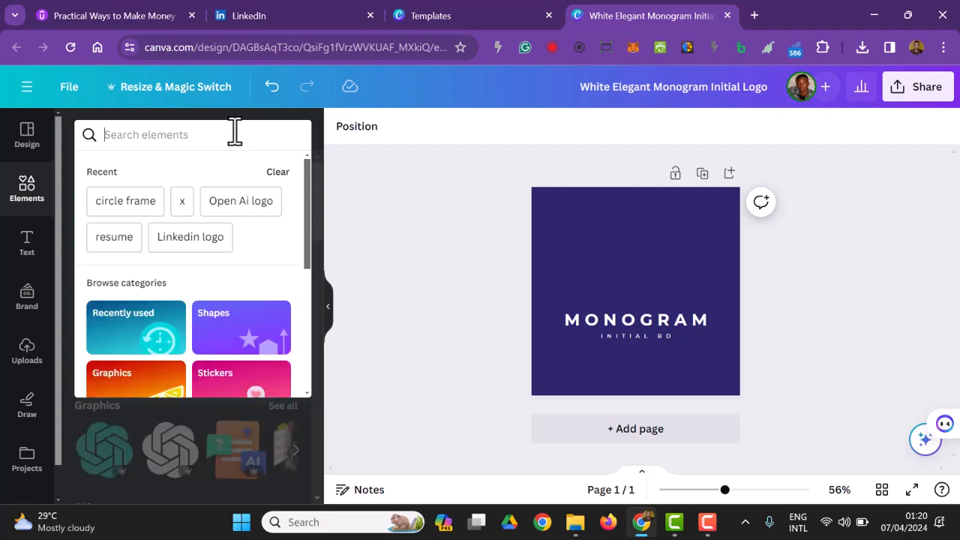
pyautogui.write('B')
pyautogui.press('Return')
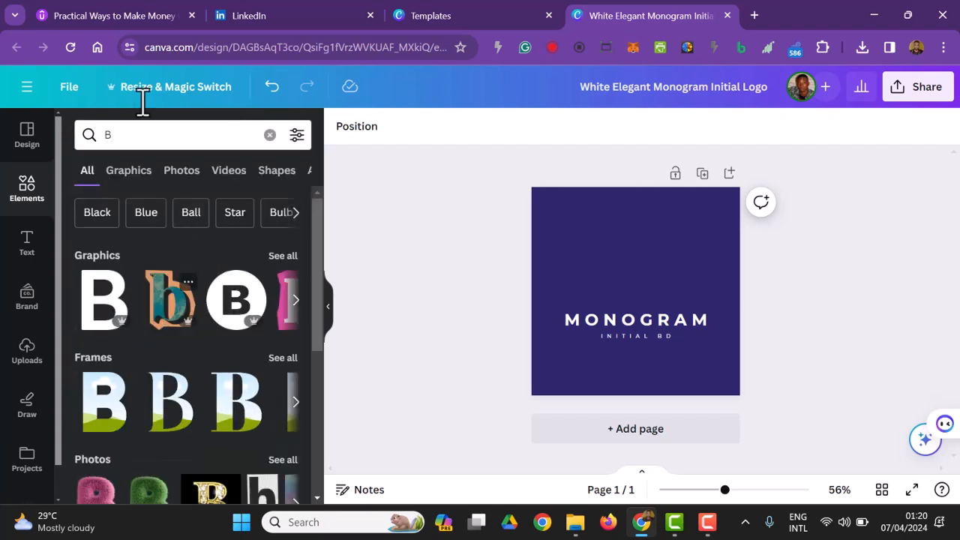
pyautogui.click(126, 330)
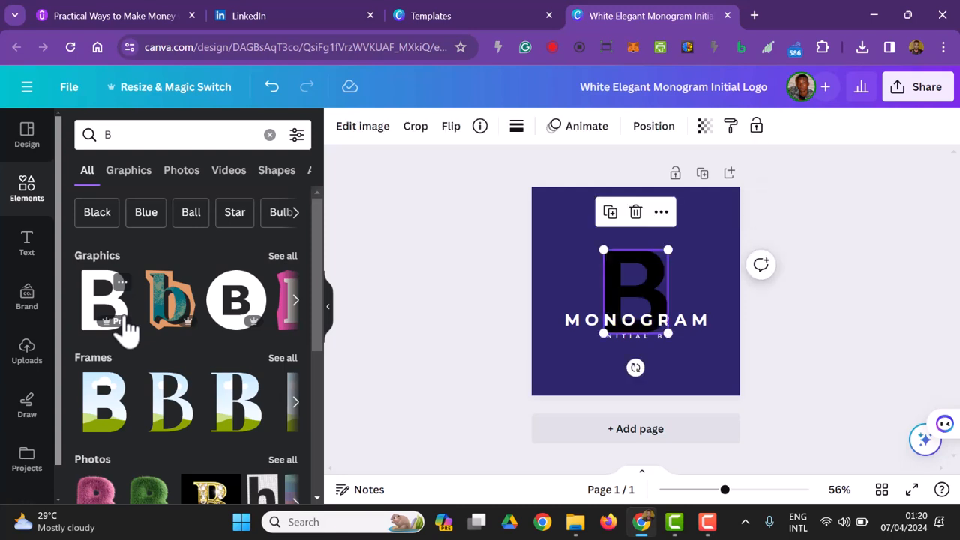
pyautogui.moveTo(658, 300); pyautogui.dragTo(655, 247)
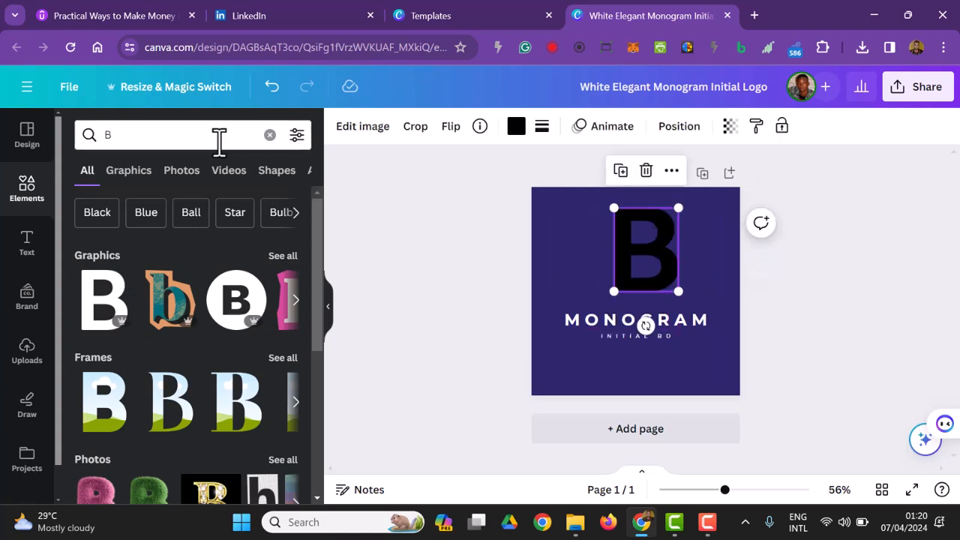
# Search the elements for "T" and add the plain bold T graphic to the logo, overlapping the B.
pyautogui.click(269, 134)
pyautogui.write('T')
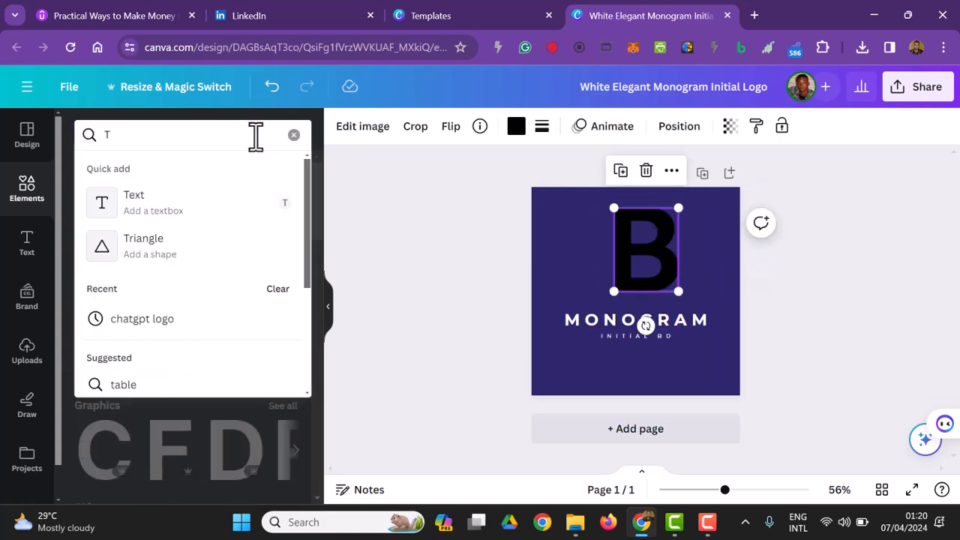
pyautogui.press('Return')
pyautogui.click(170, 312)
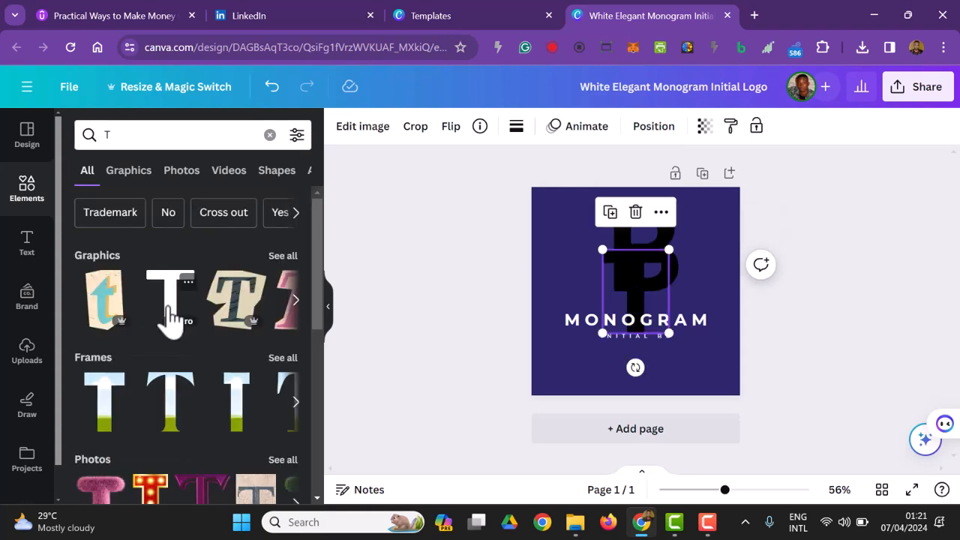
pyautogui.moveTo(644, 293); pyautogui.dragTo(672, 279)
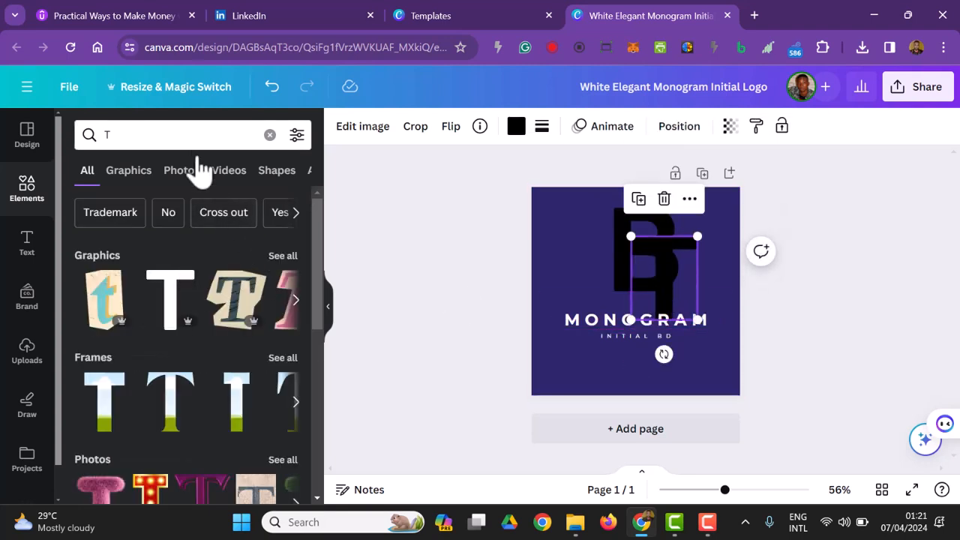
# Search the elements for "A" and add the plain bold A graphic to the logo.
pyautogui.click(215, 136)
pyautogui.click(269, 135)
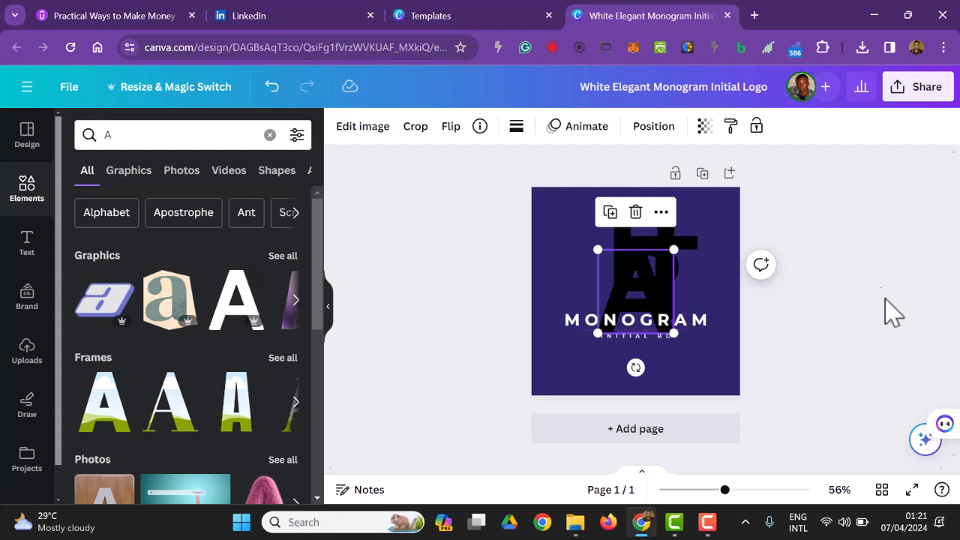
pyautogui.click(889, 303)
# Arrange the three letter graphics side by side above the MONOGRAM text so they read BTA.
pyautogui.moveTo(660, 240); pyautogui.dragTo(575, 231)
pyautogui.moveTo(675, 246); pyautogui.dragTo(642, 212)
pyautogui.moveTo(661, 297); pyautogui.dragTo(706, 256)
pyautogui.click(768, 266)
pyautogui.moveTo(768, 266); pyautogui.dragTo(525, 255)
pyautogui.click(390, 133)
pyautogui.click(411, 335)
pyautogui.click(414, 334)
# Recolour the B, T and A graphics with the near-white shade of The Deep Blue palette.
pyautogui.click(563, 262)
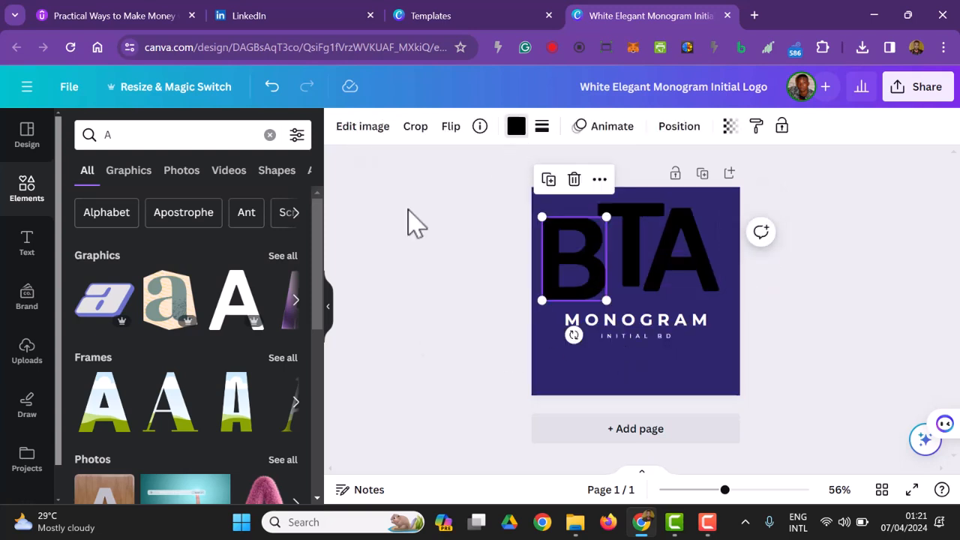
pyautogui.click(516, 126)
pyautogui.click(123, 278)
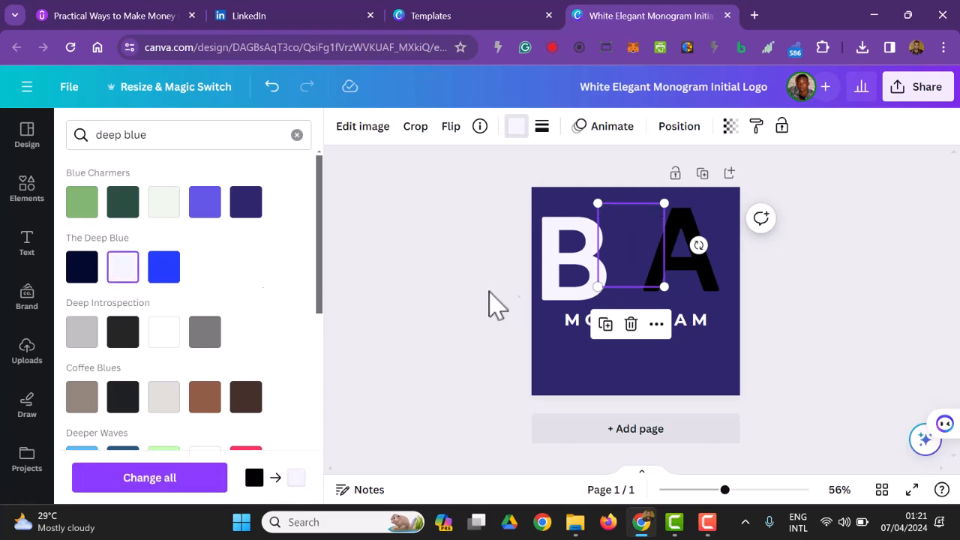
pyautogui.click(668, 270)
pyautogui.click(124, 270)
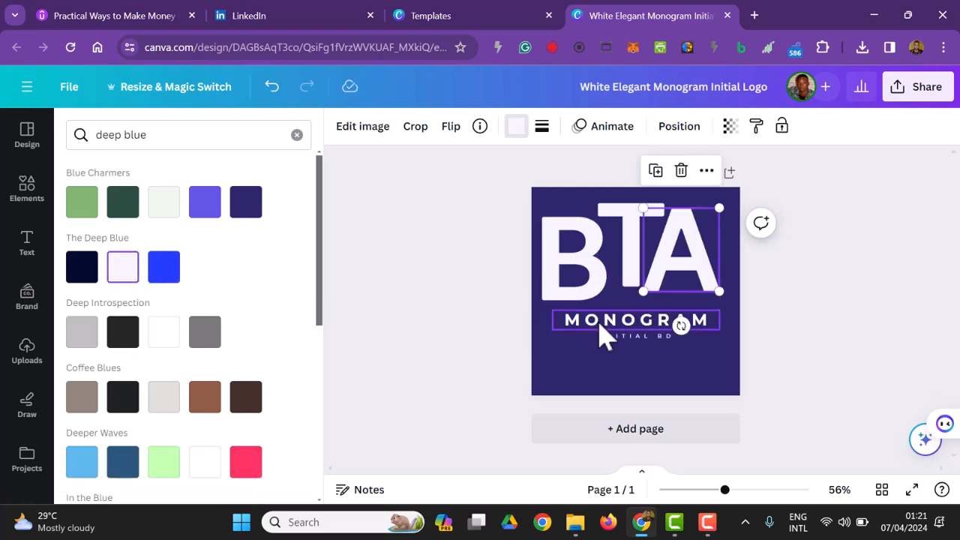
# Replace the MONOGRAM text with "BELAD TECH" and the small line beneath it with "ACADEMY".
pyautogui.doubleClick(604, 334)
pyautogui.write('BELAD T')
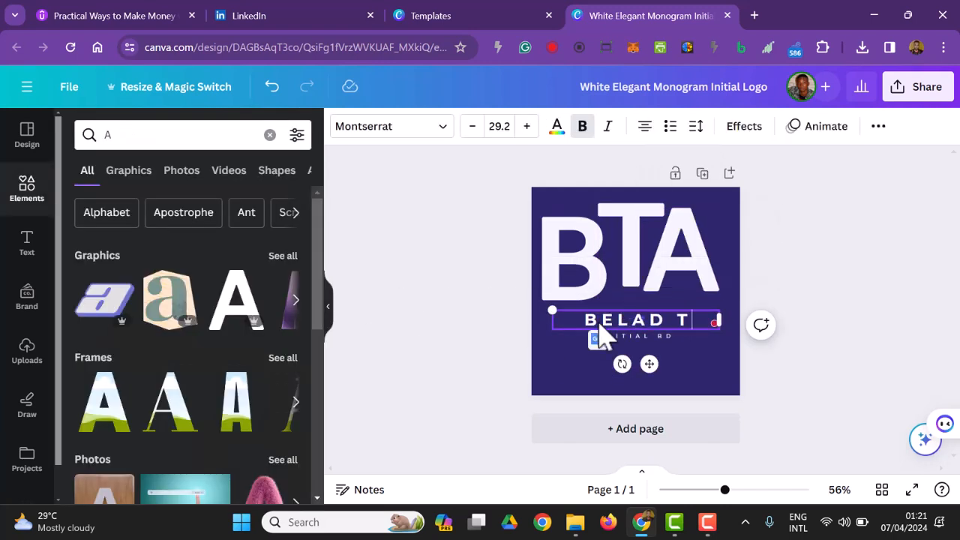
pyautogui.write('ECH')
pyautogui.click(852, 231)
pyautogui.doubleClick(666, 337)
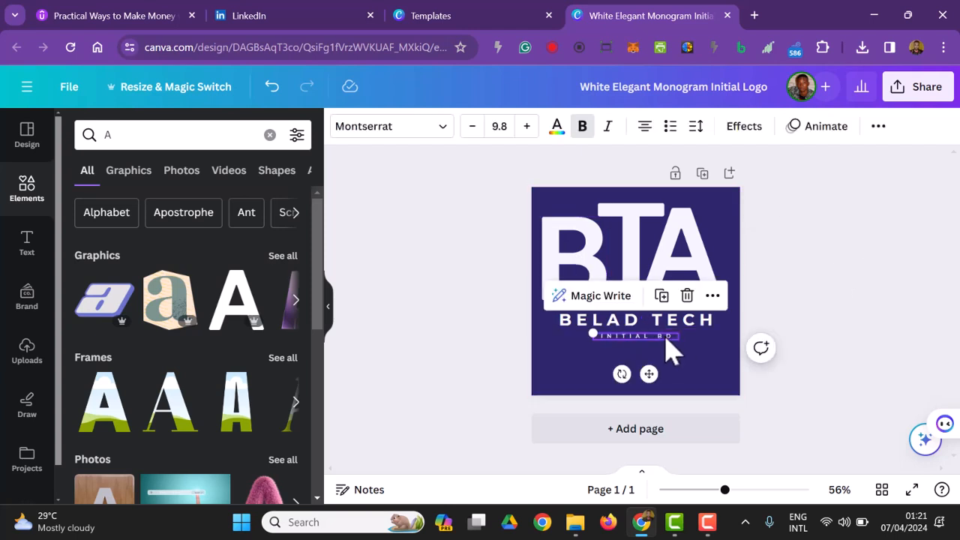
pyautogui.write('ACADEMY')
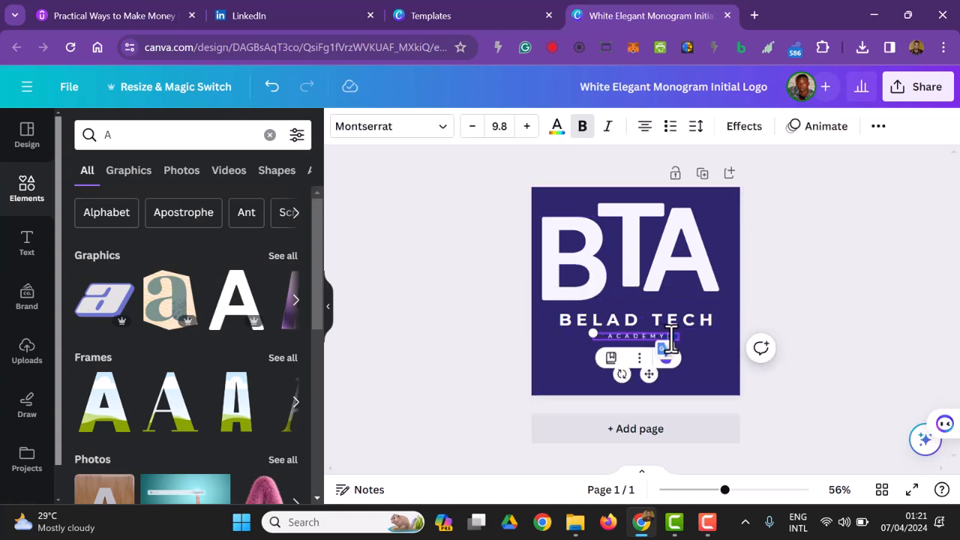
pyautogui.click(795, 259)
# Enlarge the ACADEMY line and centre it beneath BELAD TECH.
pyautogui.click(665, 337)
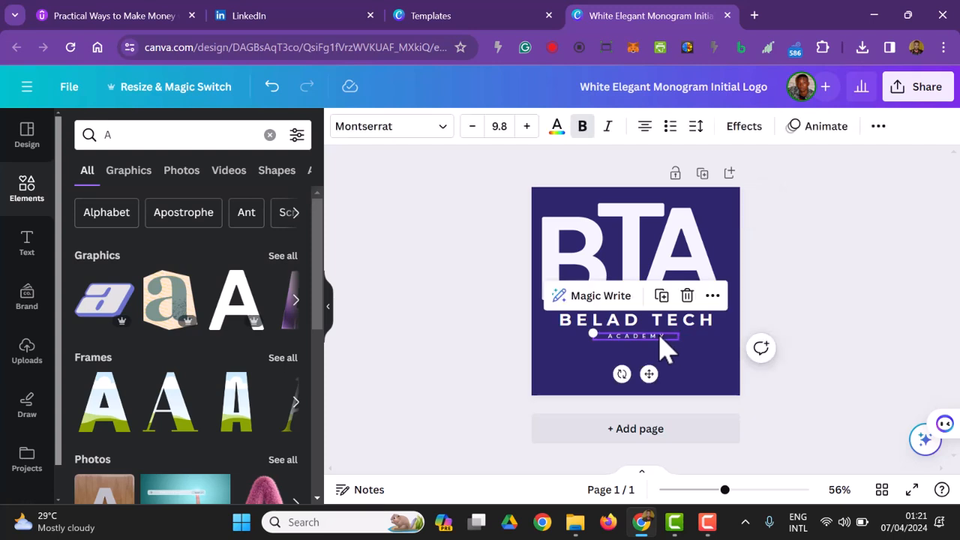
pyautogui.click(526, 126)
pyautogui.click(527, 126)
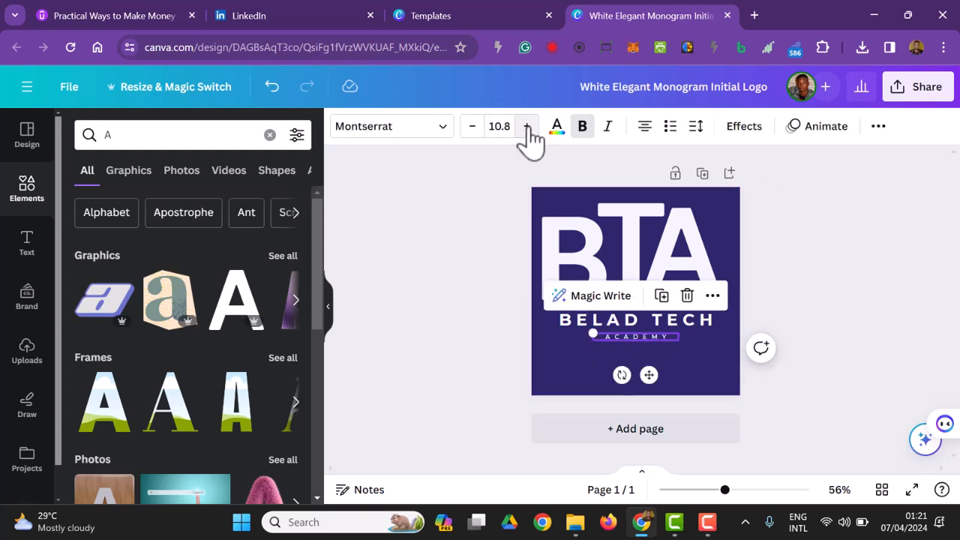
pyautogui.click(527, 126)
pyautogui.click(526, 126)
pyautogui.click(527, 126)
pyautogui.click(526, 126)
pyautogui.click(527, 126)
pyautogui.click(527, 126)
pyautogui.moveTo(679, 345); pyautogui.dragTo(700, 340)
pyautogui.moveTo(660, 380)
pyautogui.mouseDown()
pyautogui.moveTo(643, 395)
pyautogui.moveTo(645, 377)
pyautogui.mouseUp()
pyautogui.click(825, 354)
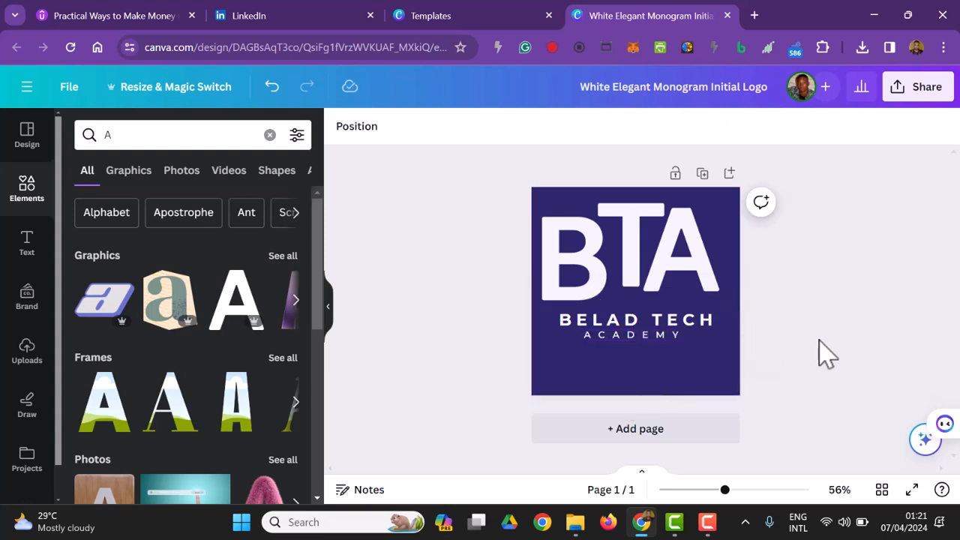
# Move the A away from the T, and scale all three letters down together to about two thirds of their size.
pyautogui.moveTo(662, 270); pyautogui.dragTo(698, 265)
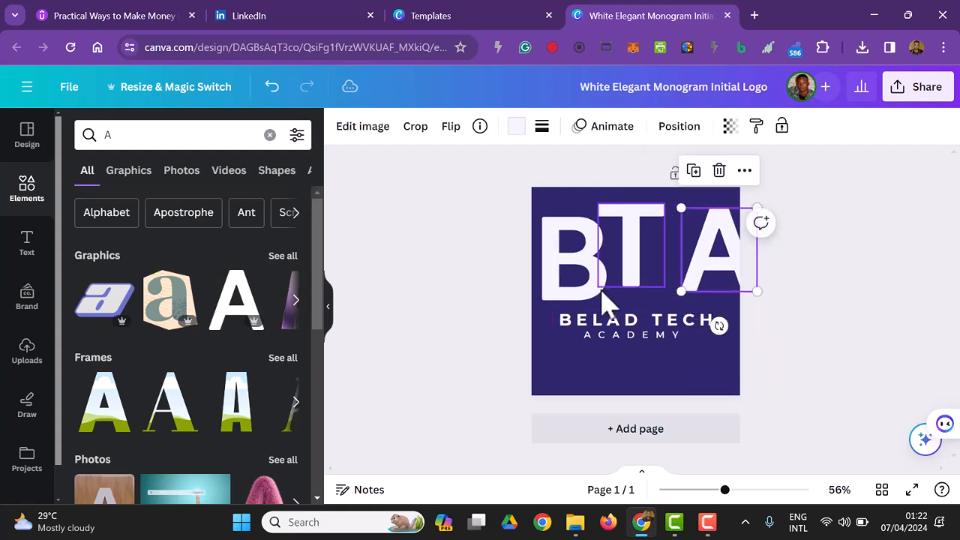
pyautogui.click(604, 299)
pyautogui.moveTo(815, 288); pyautogui.dragTo(586, 267)
pyautogui.moveTo(757, 300); pyautogui.dragTo(685, 268)
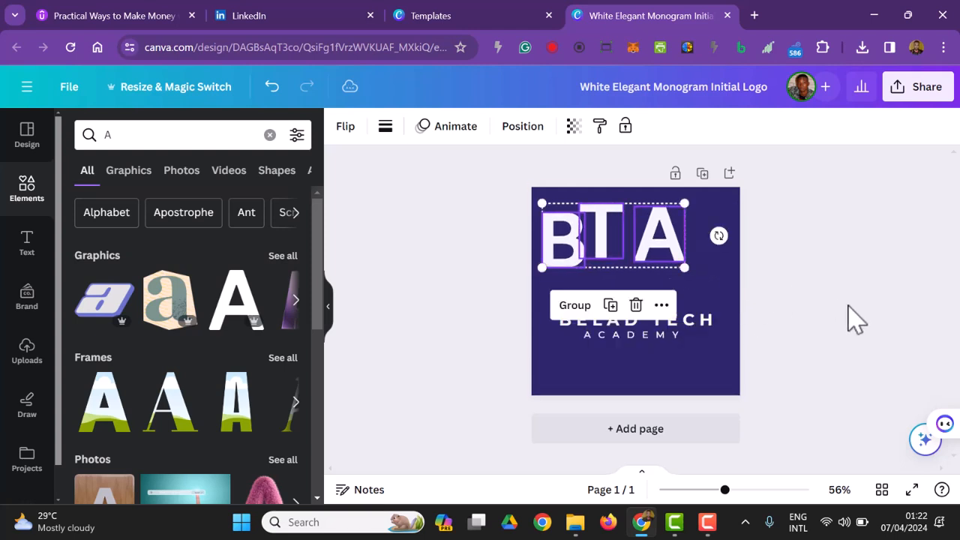
# Try aligning the three selected letters by centre and by middle, and undo both alignments.
pyautogui.click(662, 304)
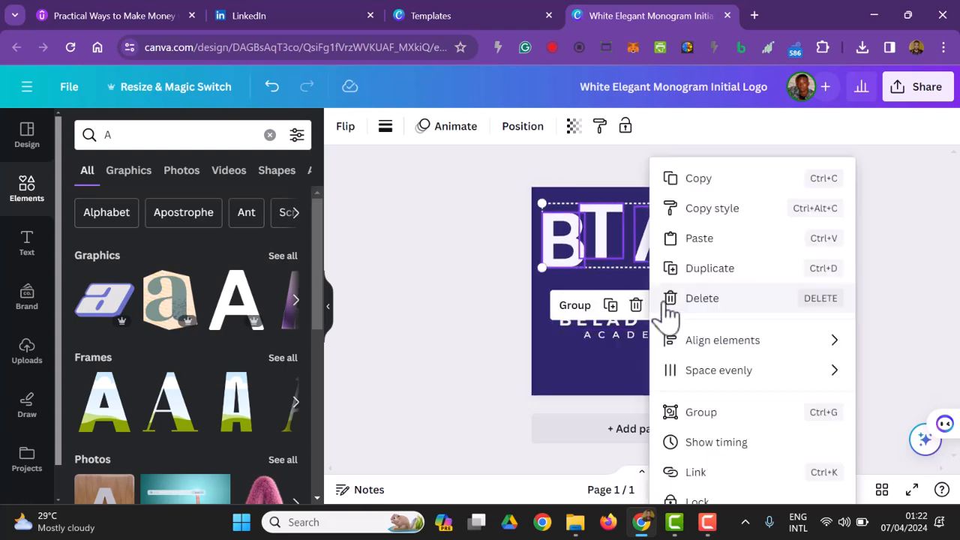
pyautogui.moveTo(811, 351)
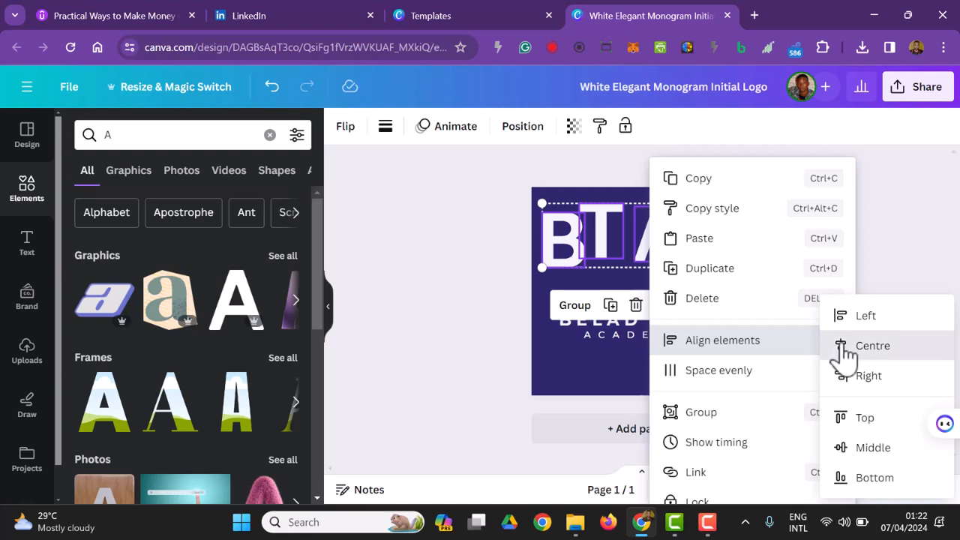
pyautogui.click(838, 346)
pyautogui.click(663, 306)
pyautogui.moveTo(834, 340)
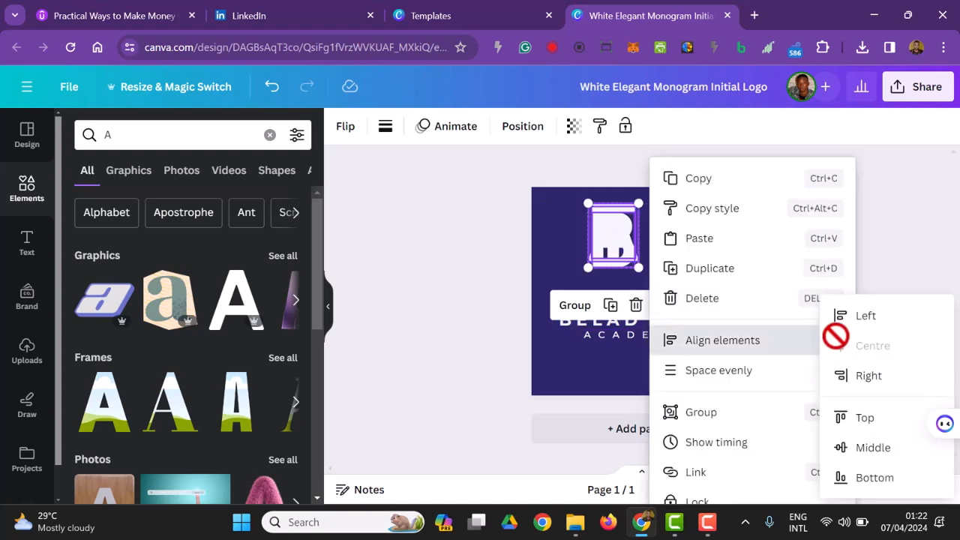
pyautogui.click(887, 453)
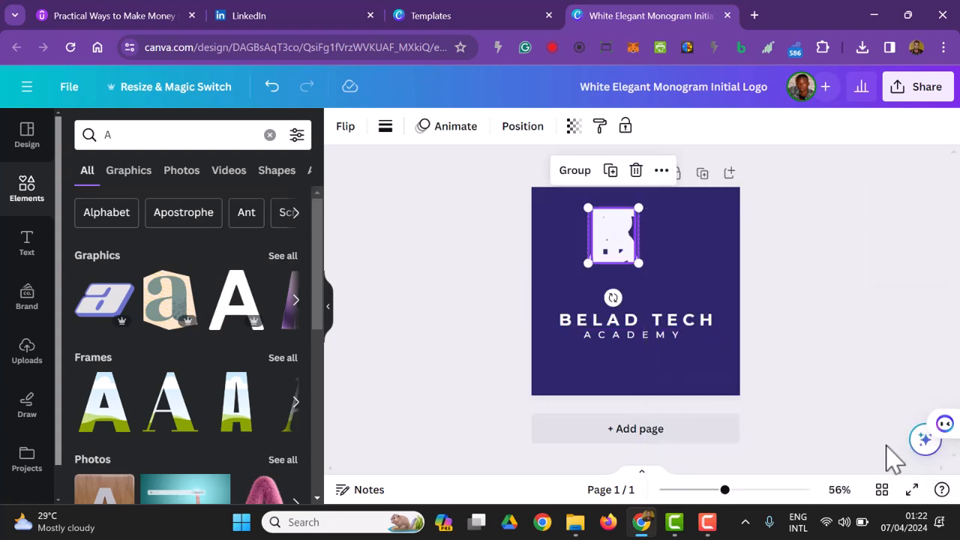
pyautogui.hotkey('ctrl', 'z')
pyautogui.hotkey('ctrl', 'z')
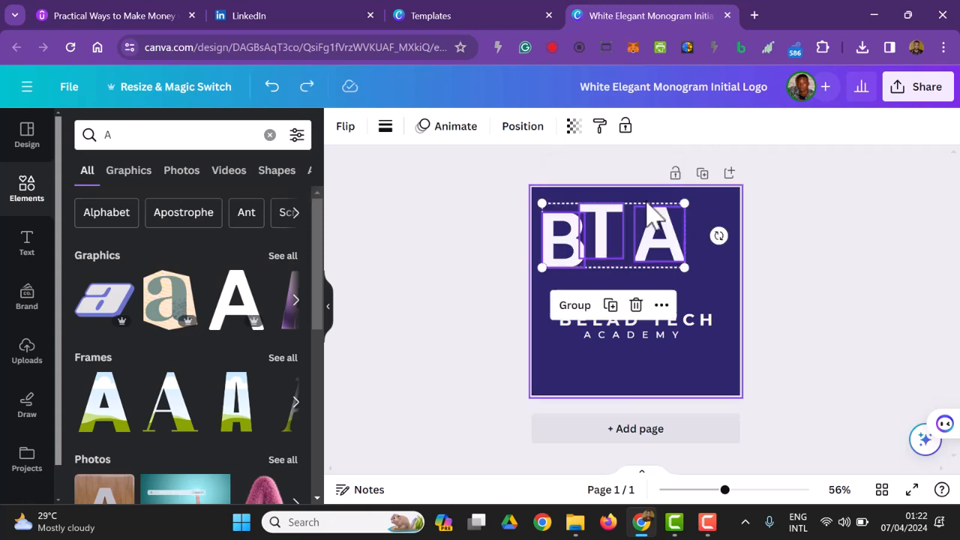
# Align the three selected letters to their middle so they sit on one horizontal row.
pyautogui.click(662, 306)
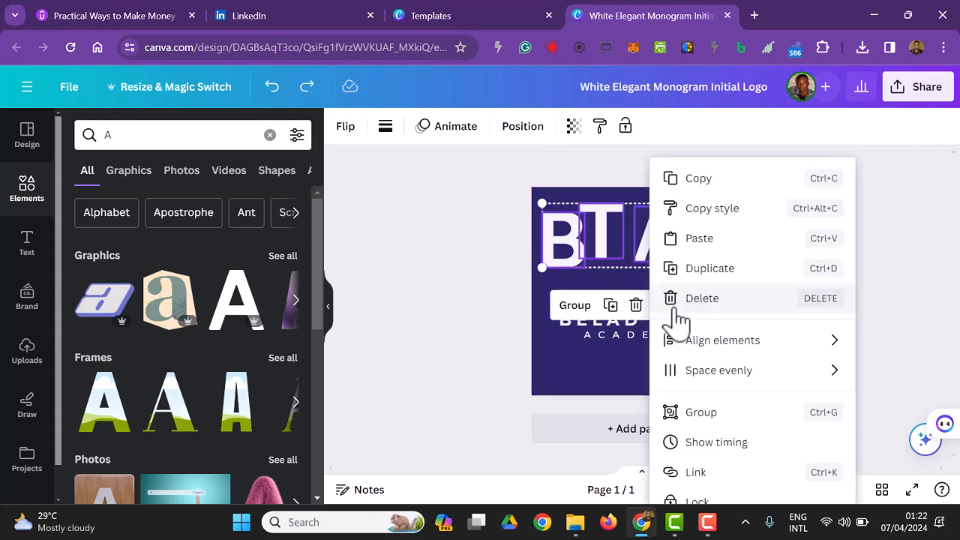
pyautogui.moveTo(797, 343)
pyautogui.click(902, 452)
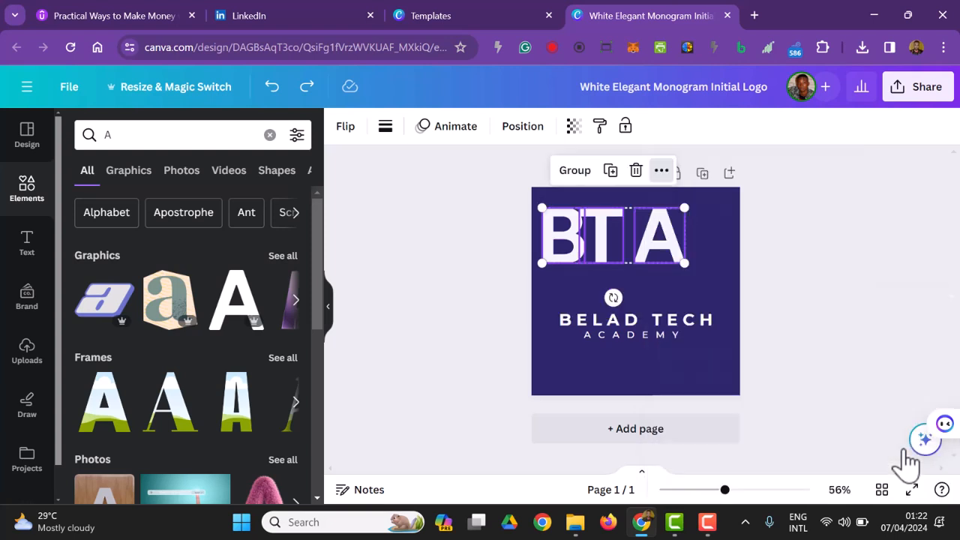
# Space the B, T and A evenly in the horizontal direction and move them together to the centre above BELAD TECH.
pyautogui.click(660, 171)
pyautogui.moveTo(841, 383)
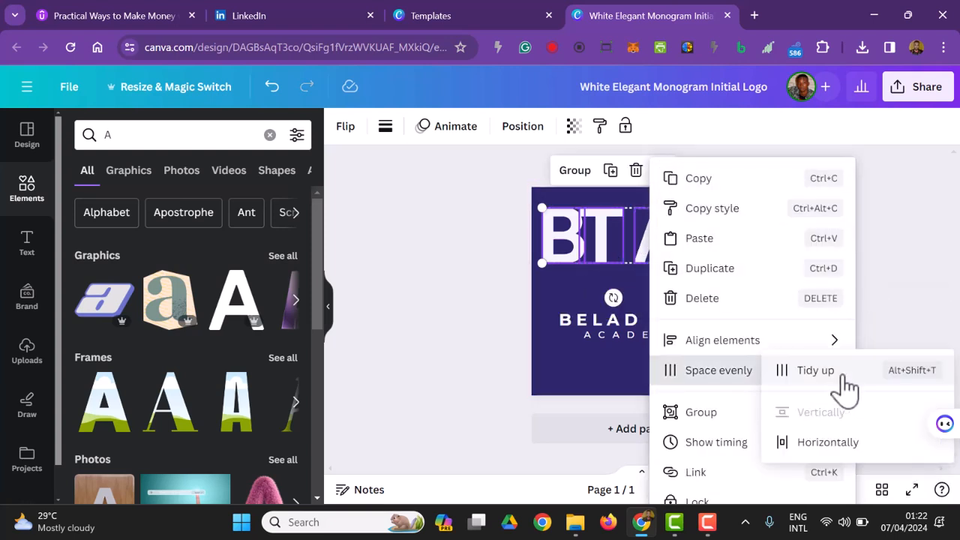
pyautogui.click(850, 443)
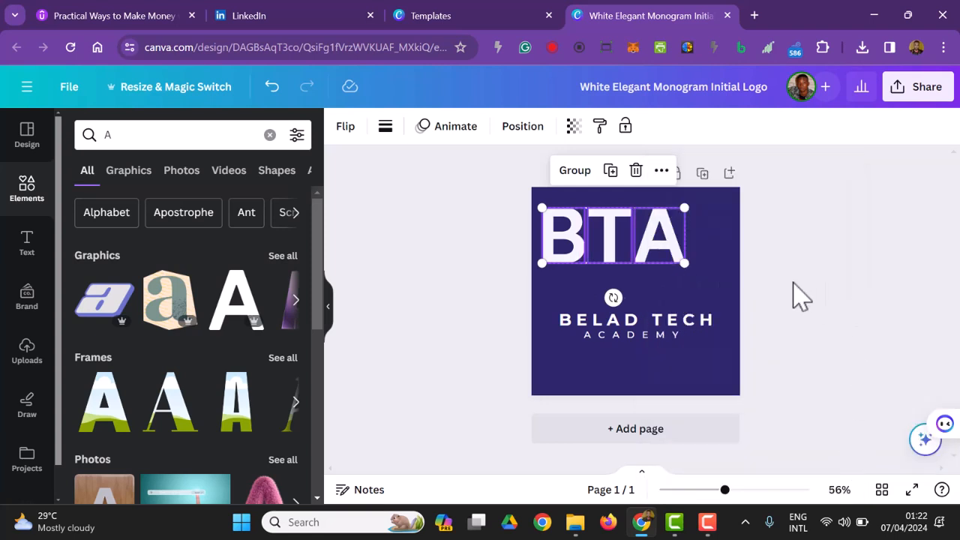
pyautogui.moveTo(611, 250); pyautogui.dragTo(628, 272)
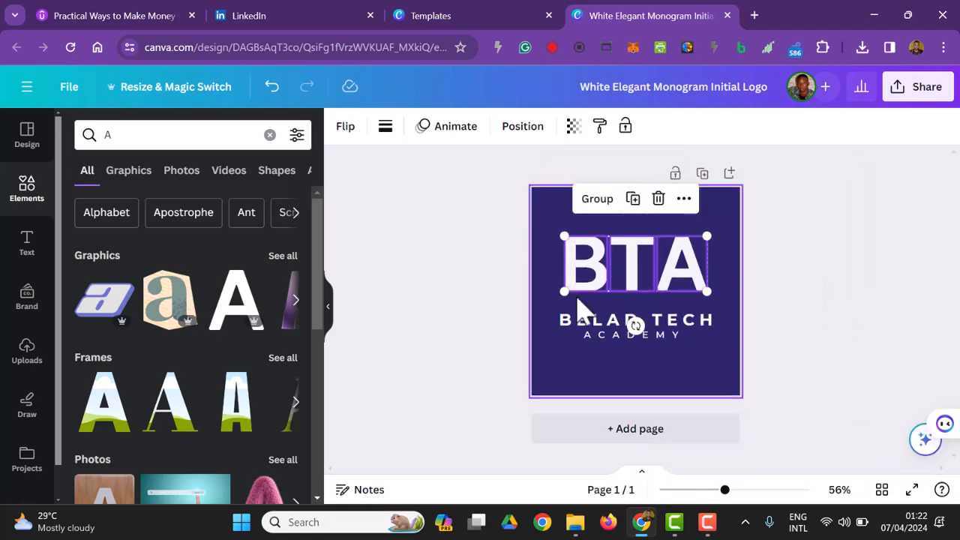
# Scale the B, T and A down together to about half their size and centre them above BELAD TECH.
pyautogui.moveTo(564, 292); pyautogui.dragTo(639, 279)
pyautogui.click(810, 369)
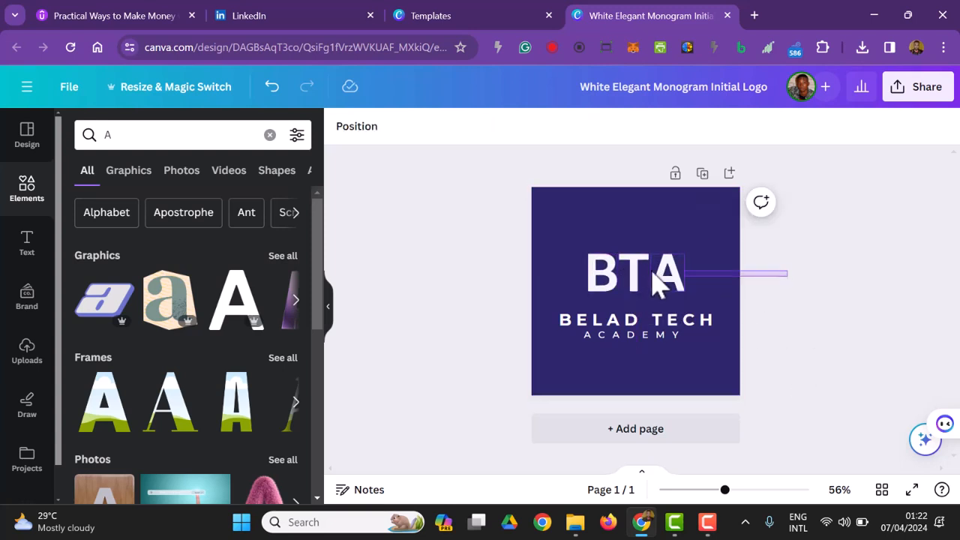
pyautogui.click(606, 273)
pyautogui.moveTo(582, 296); pyautogui.dragTo(633, 277)
pyautogui.click(856, 319)
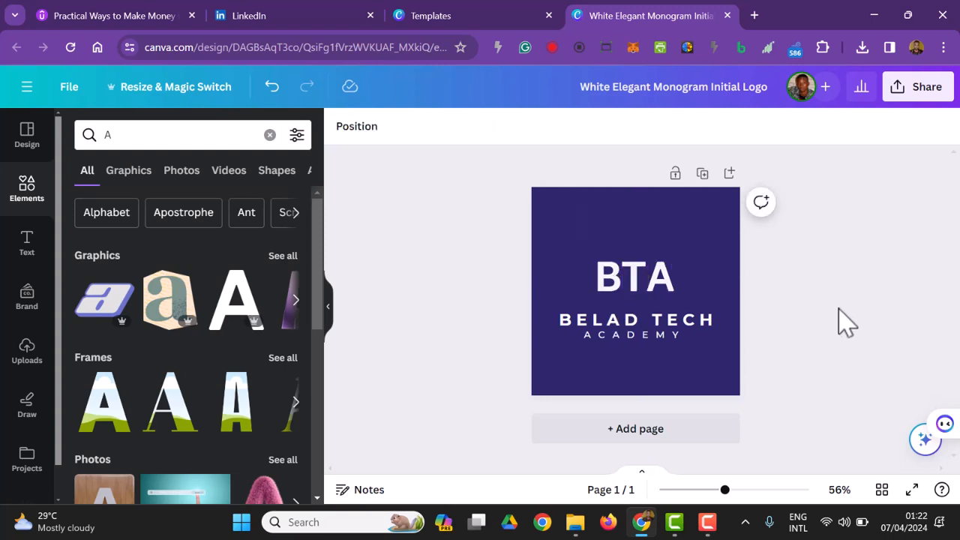
# Group the BTA letters with the BELAD TECH ACADEMY text and move the group slightly up on the page.
pyautogui.moveTo(799, 361); pyautogui.dragTo(591, 260)
pyautogui.click(651, 225)
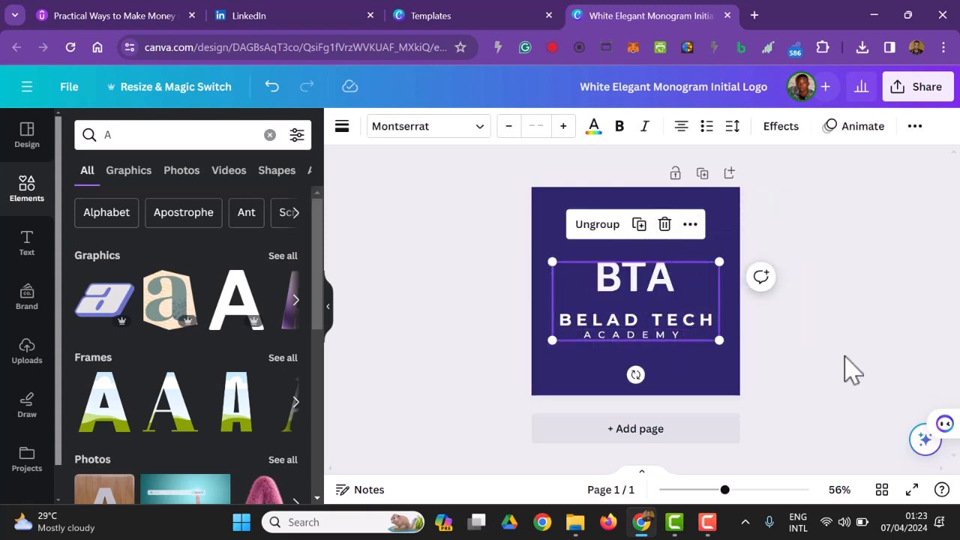
pyautogui.click(904, 366)
pyautogui.moveTo(654, 342); pyautogui.dragTo(664, 318)
pyautogui.click(841, 341)
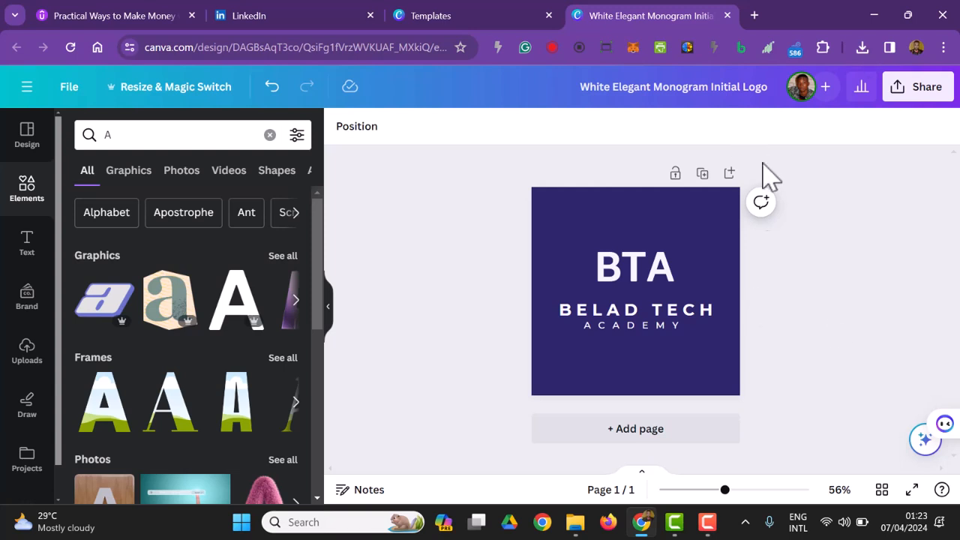
# Ungroup the logo so the letters and the text are separate elements again.
pyautogui.click(637, 270)
pyautogui.click(637, 215)
pyautogui.click(810, 328)
# Add a square shape and stretch it into a rectangle covering the BTA letters.
pyautogui.click(172, 136)
pyautogui.write('A')
pyautogui.press('BackSpace')
pyautogui.write('re')
pyautogui.click(165, 201)
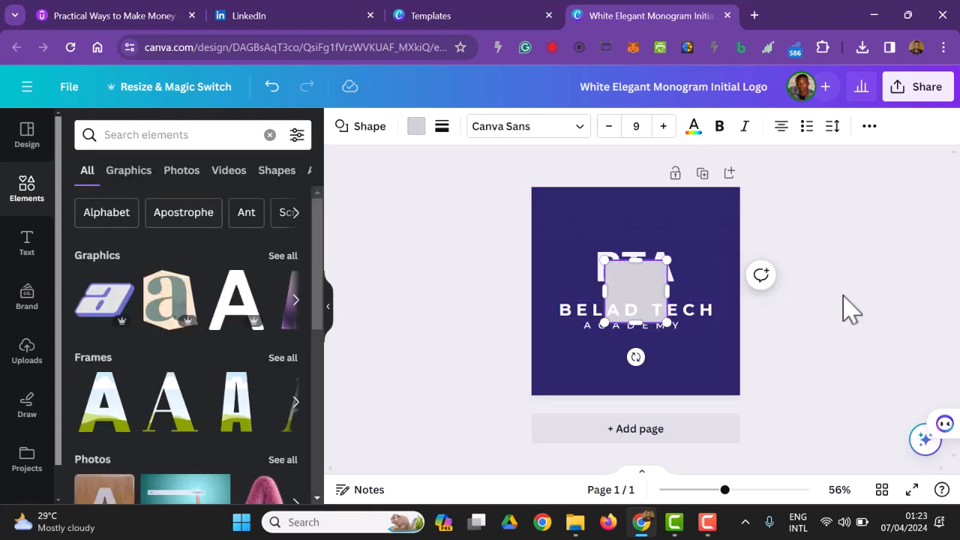
pyautogui.moveTo(661, 310); pyautogui.dragTo(685, 264)
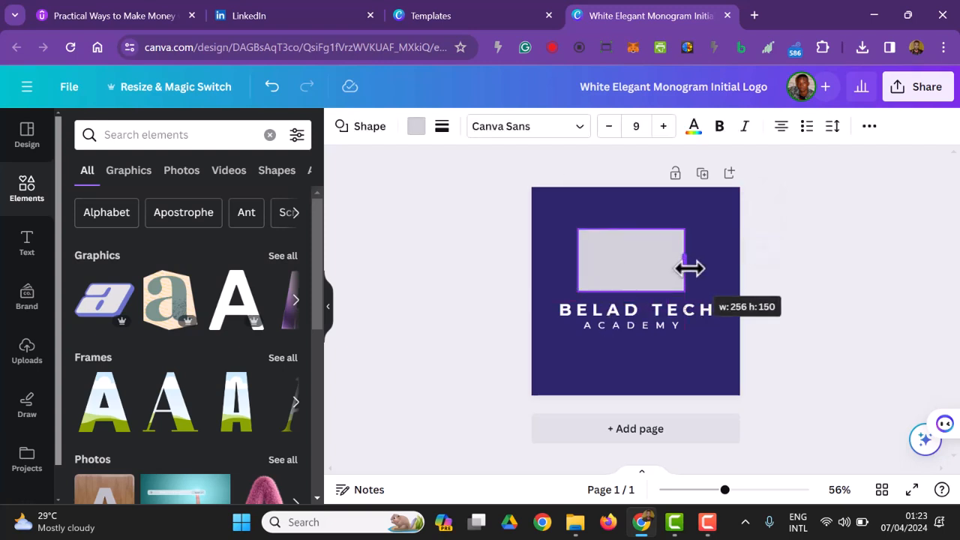
# Remove the rectangle's fill by setting its colour to transparent.
pyautogui.click(428, 135)
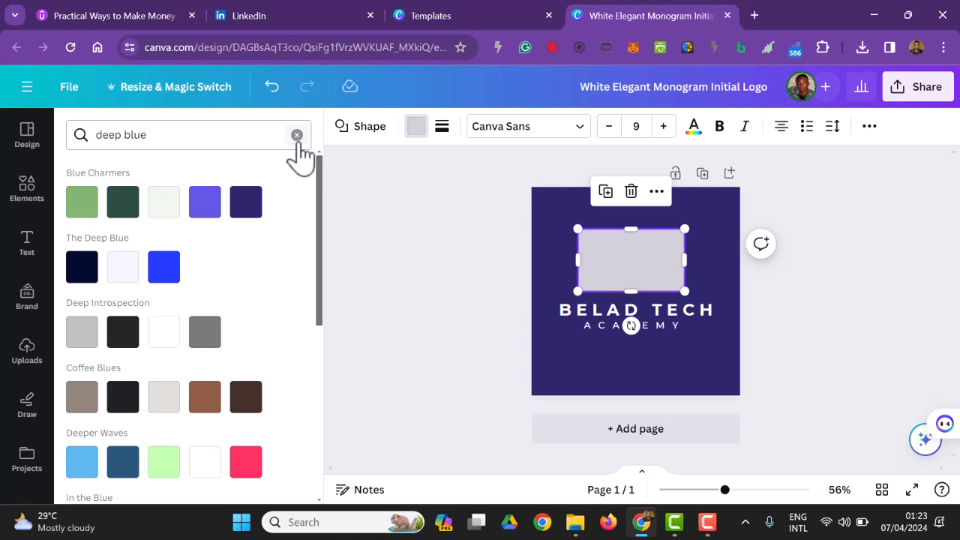
pyautogui.click(296, 135)
pyautogui.click(121, 225)
# Give the rectangle a solid border with a weight of 10 and a corner rounding of 3.
pyautogui.click(442, 126)
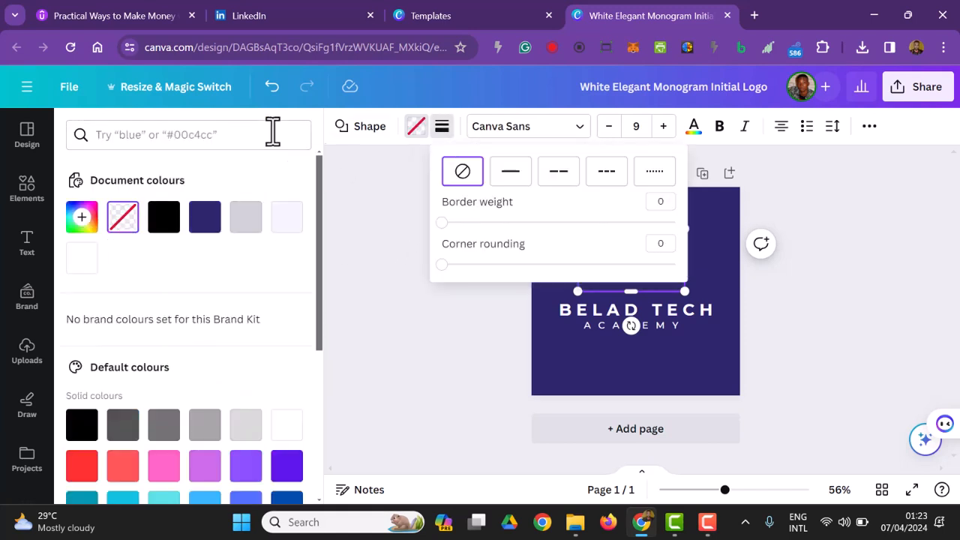
pyautogui.moveTo(442, 264); pyautogui.dragTo(448, 264)
pyautogui.click(510, 175)
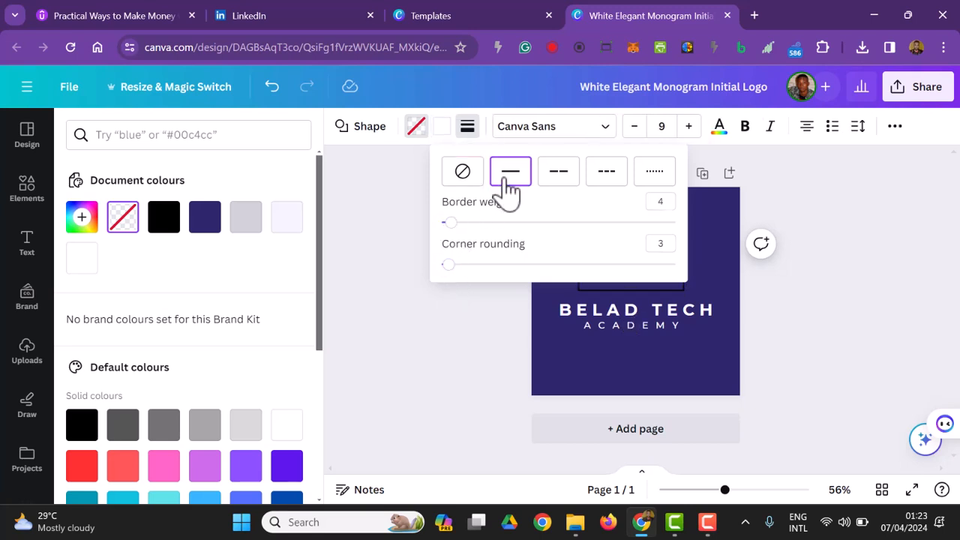
pyautogui.moveTo(455, 228); pyautogui.dragTo(465, 223)
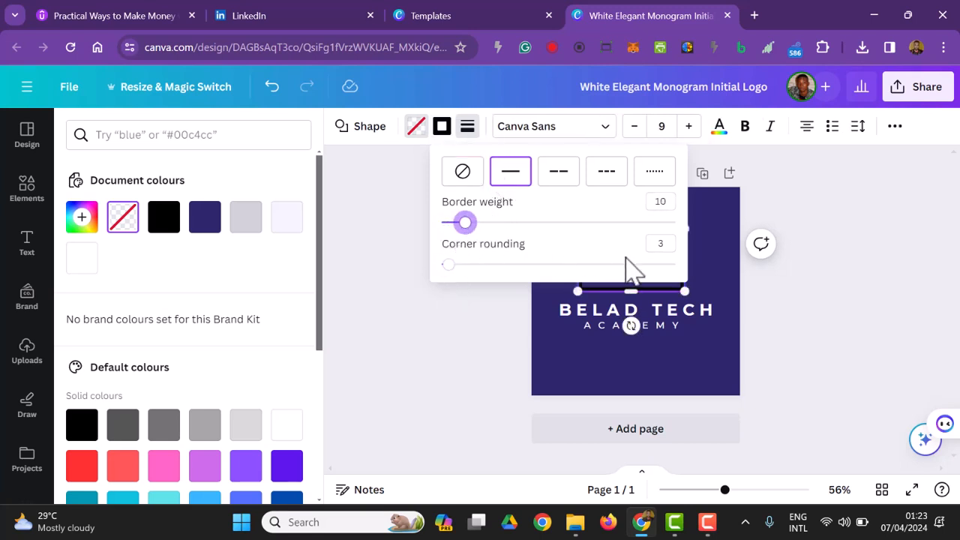
# Change the rectangle's border colour to white from the document colours.
pyautogui.click(443, 134)
pyautogui.click(445, 137)
pyautogui.click(442, 129)
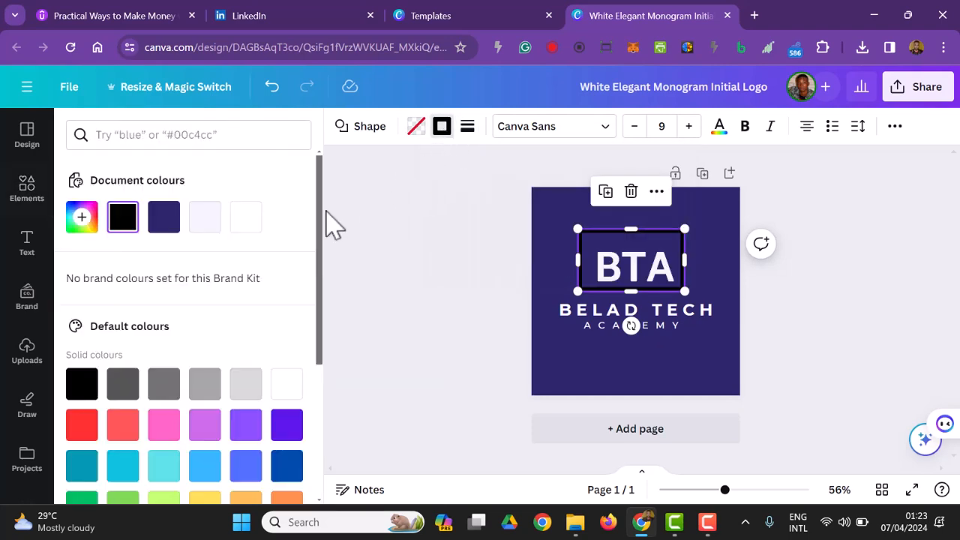
pyautogui.click(246, 219)
pyautogui.click(382, 256)
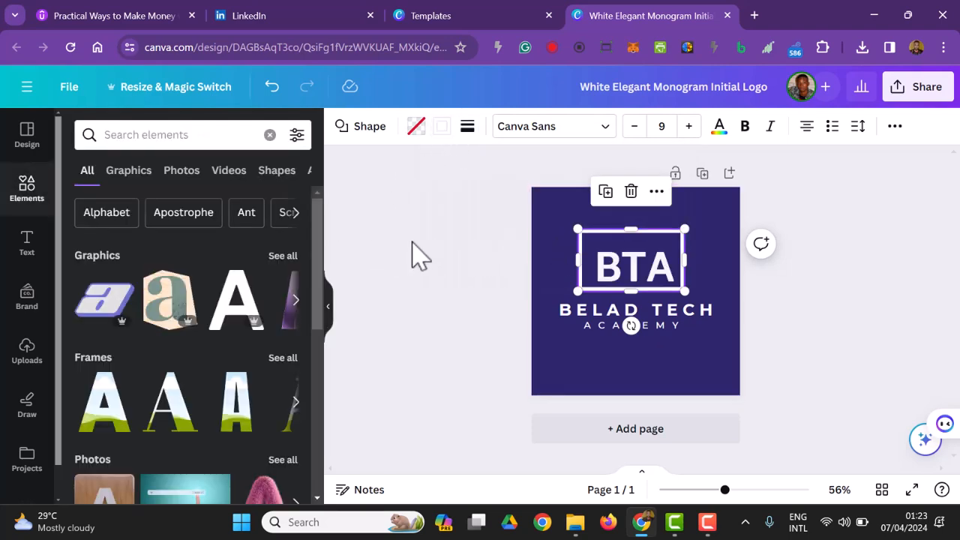
pyautogui.click(422, 253)
# Shrink the rectangle from its upper-left corner so it frames the BTA letters closely.
pyautogui.click(623, 251)
pyautogui.moveTo(578, 229); pyautogui.dragTo(587, 241)
pyautogui.click(825, 304)
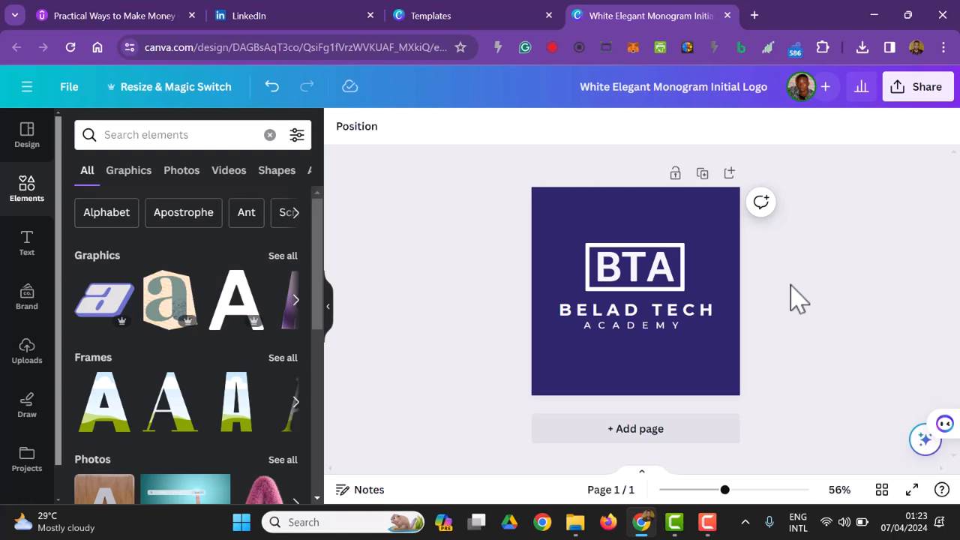
# Scale the frame and the BTA letters down together to about three quarters of their size, just above BELAD TECH.
pyautogui.moveTo(785, 253); pyautogui.dragTo(589, 273)
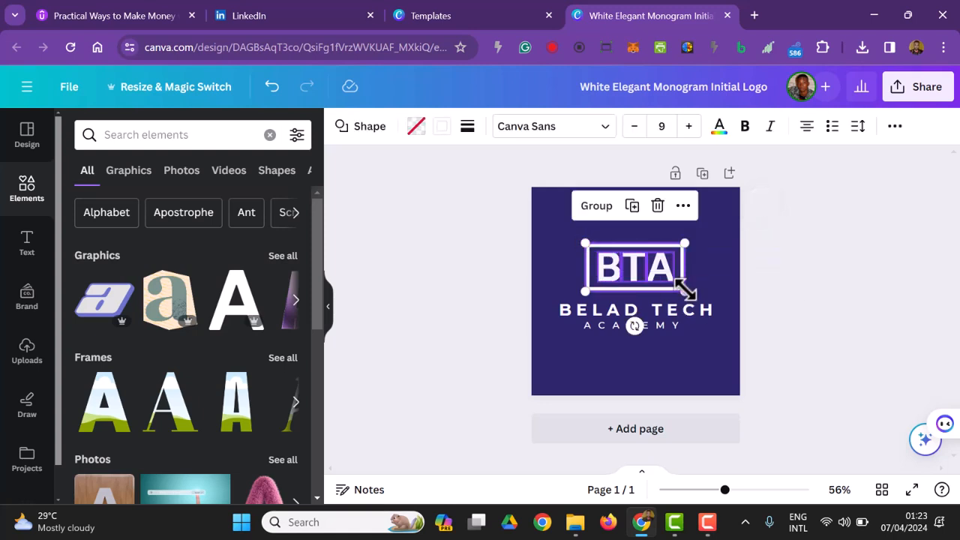
pyautogui.moveTo(673, 286); pyautogui.dragTo(640, 275)
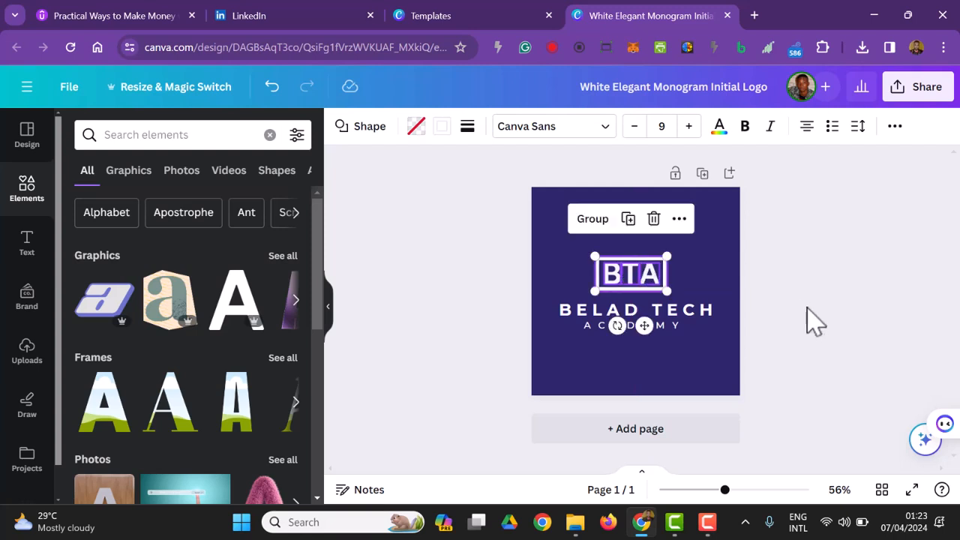
pyautogui.click(817, 323)
# Group the framed BTA with the BELAD TECH ACADEMY text and move the whole logo slightly up.
pyautogui.moveTo(792, 337); pyautogui.dragTo(563, 255)
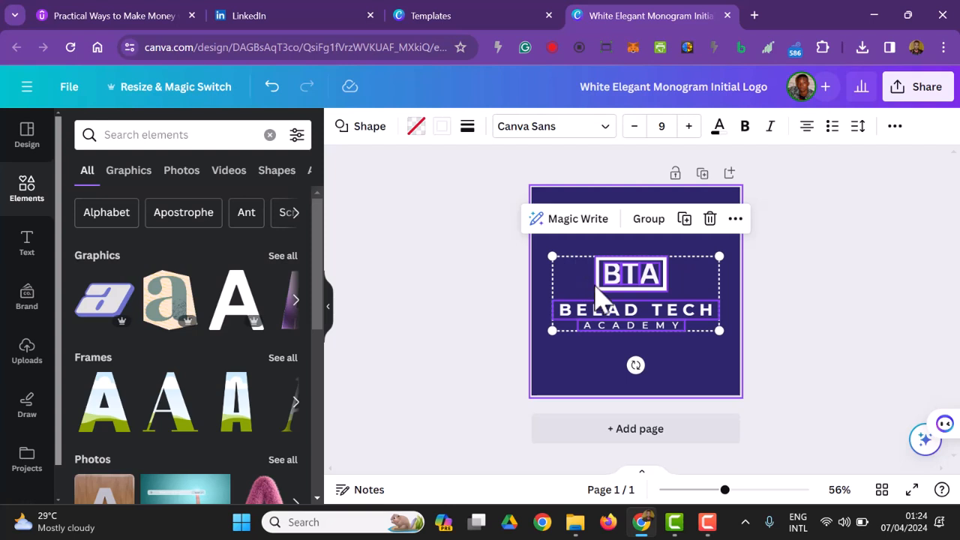
pyautogui.click(639, 223)
pyautogui.click(850, 397)
pyautogui.click(660, 330)
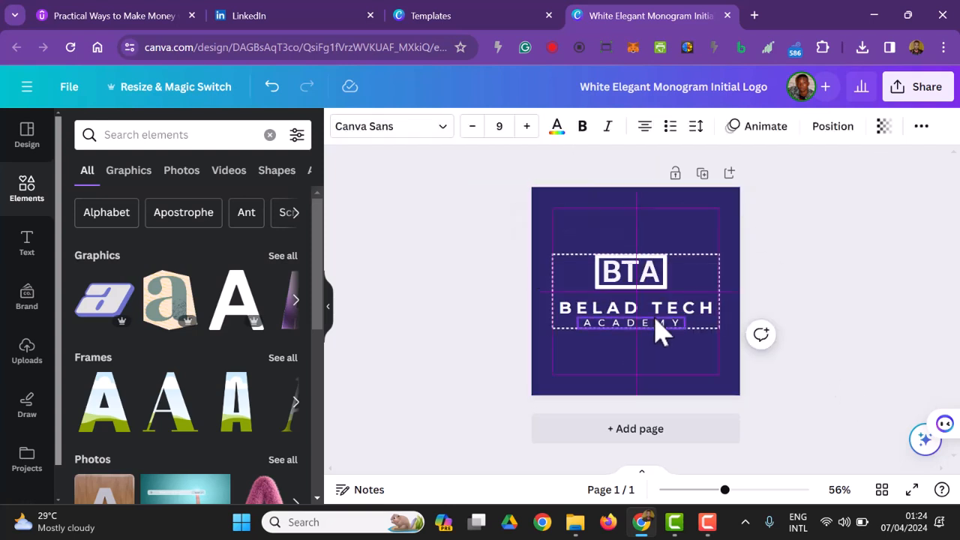
pyautogui.moveTo(665, 321); pyautogui.dragTo(642, 310)
pyautogui.click(863, 321)
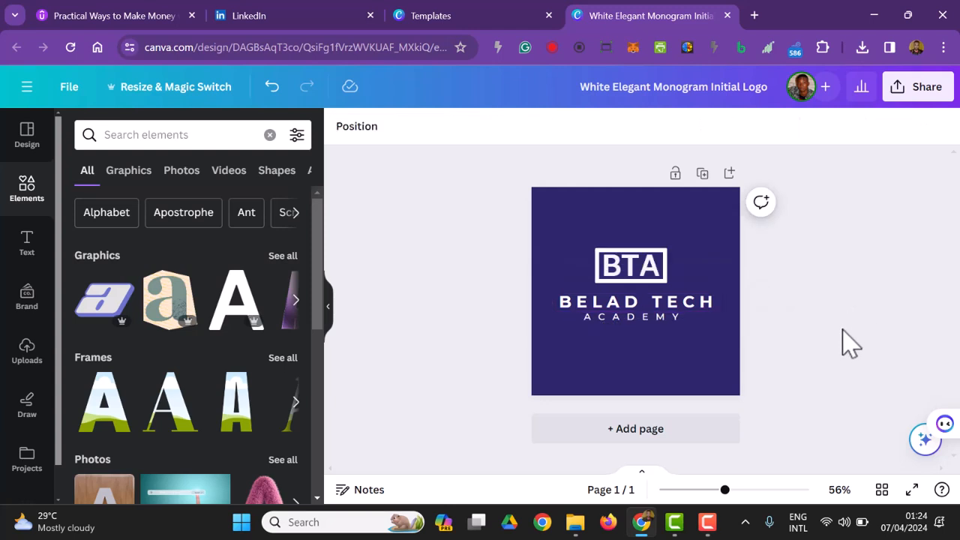
# Rename the design as BTA Logo.
pyautogui.click(687, 78)
pyautogui.write('BTA')
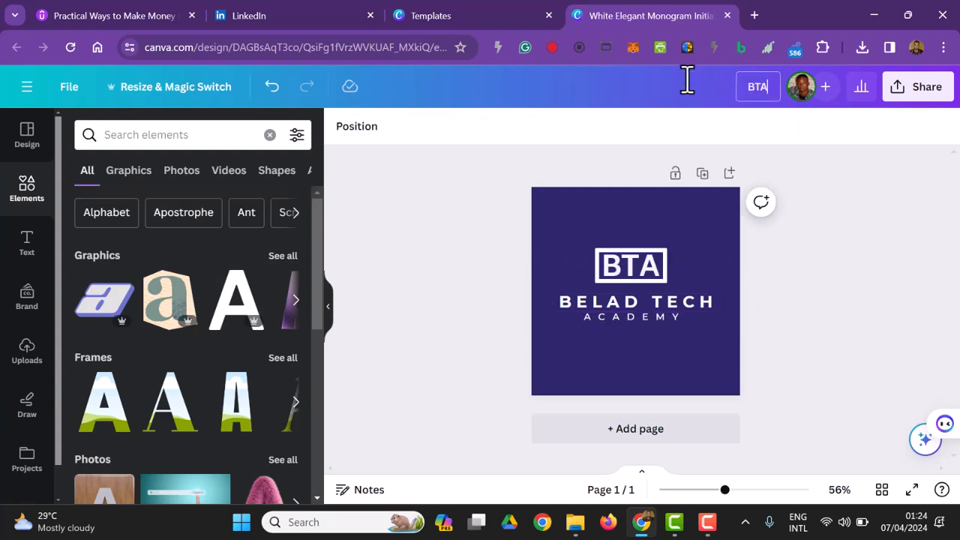
pyautogui.press('Return')
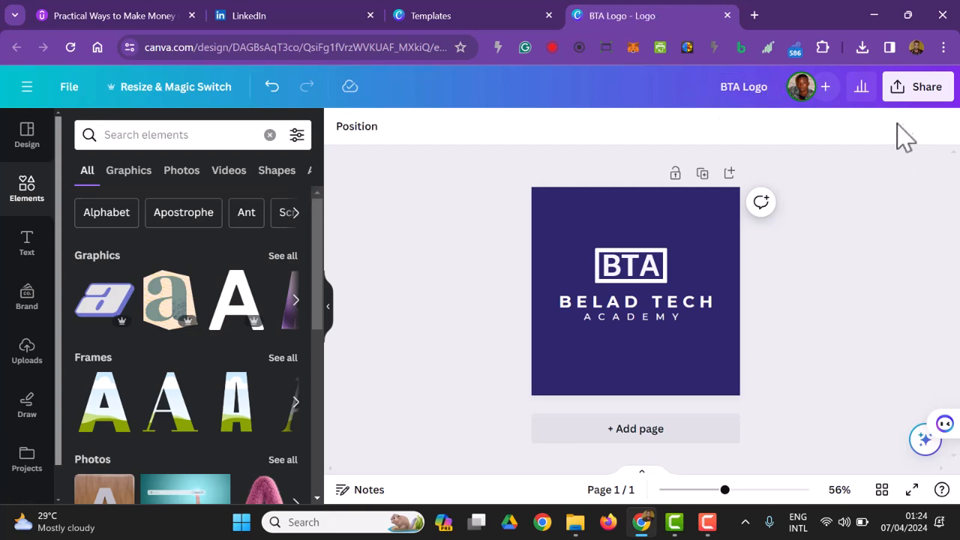
# Download the logo design as a JPG file.
pyautogui.click(912, 88)
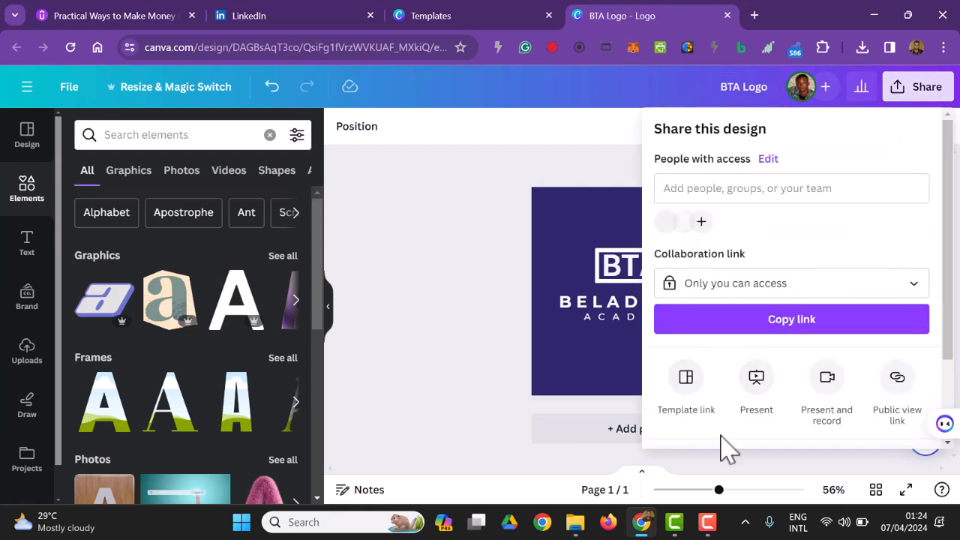
pyautogui.scroll(-1, 773, 375)
pyautogui.click(818, 360)
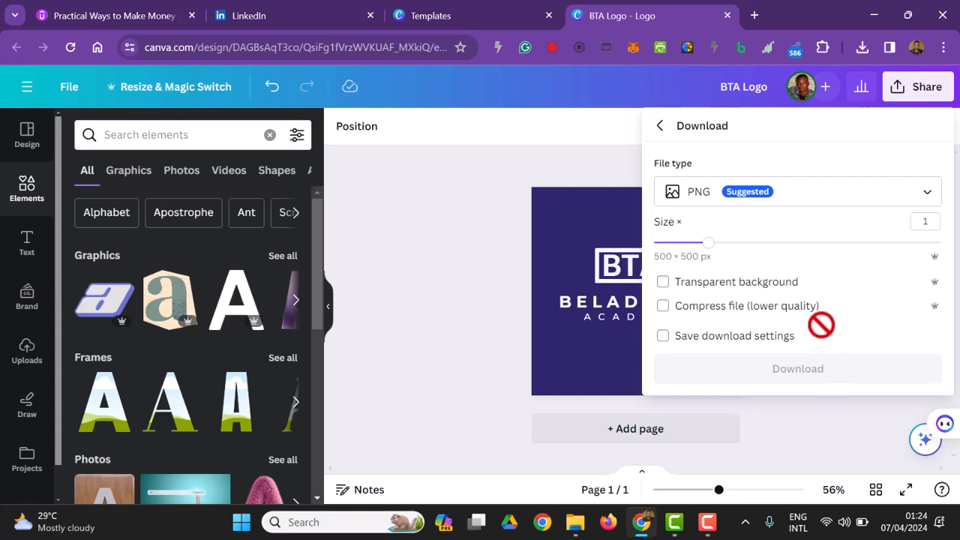
pyautogui.click(810, 197)
pyautogui.click(717, 244)
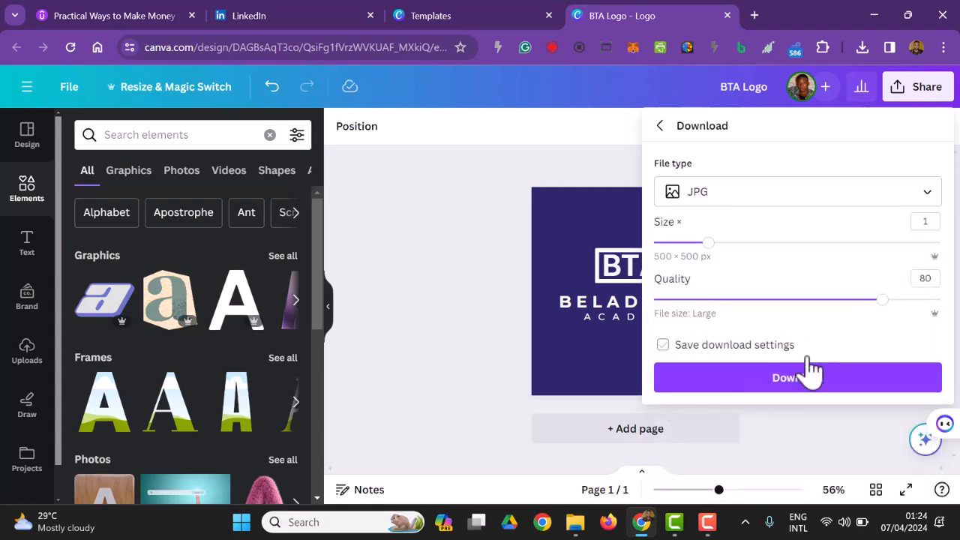
pyautogui.click(818, 378)
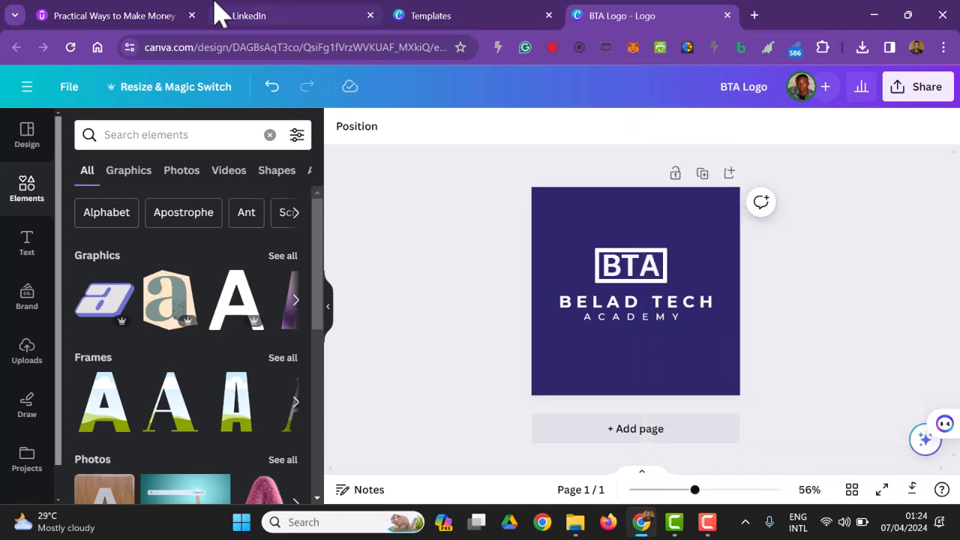
# Switch to the LinkedIn page form and upload BTA Logo.jpg from the Downloads folder as the company logo.
pyautogui.click(238, 18)
pyautogui.click(279, 306)
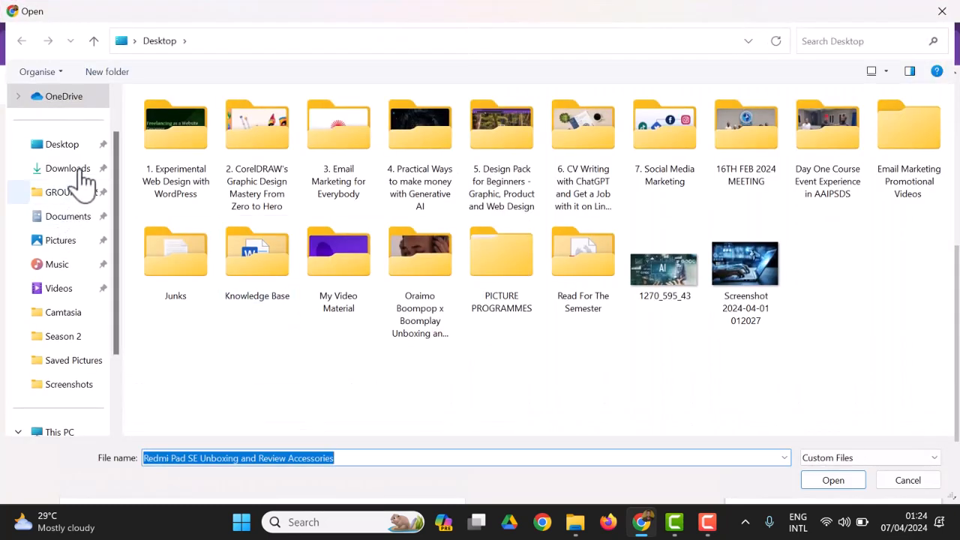
pyautogui.click(75, 169)
pyautogui.click(201, 171)
pyautogui.click(825, 481)
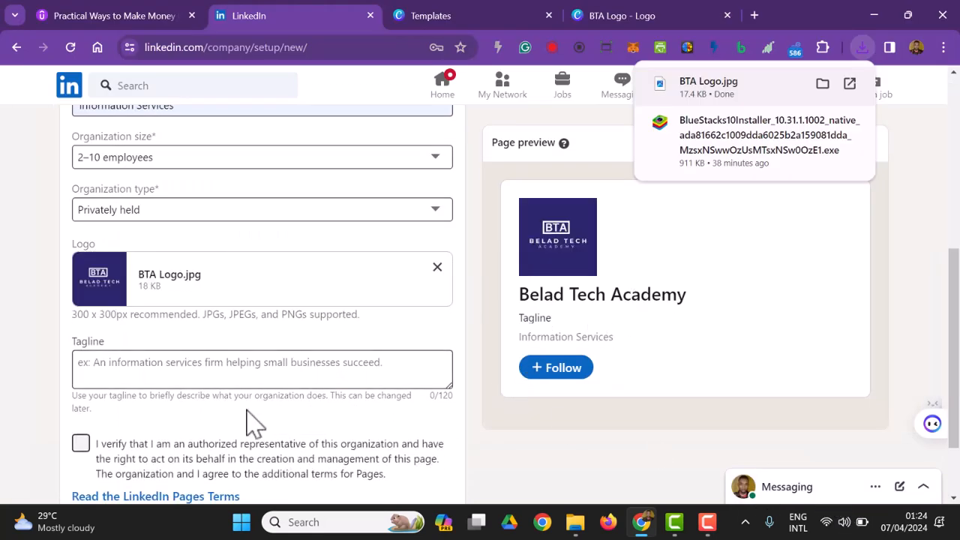
# Open ChatGPT in a new browser tab for the tagline, and copy the company name from the LinkedIn page form.
pyautogui.scroll(-1, 176, 338)
pyautogui.click(180, 296)
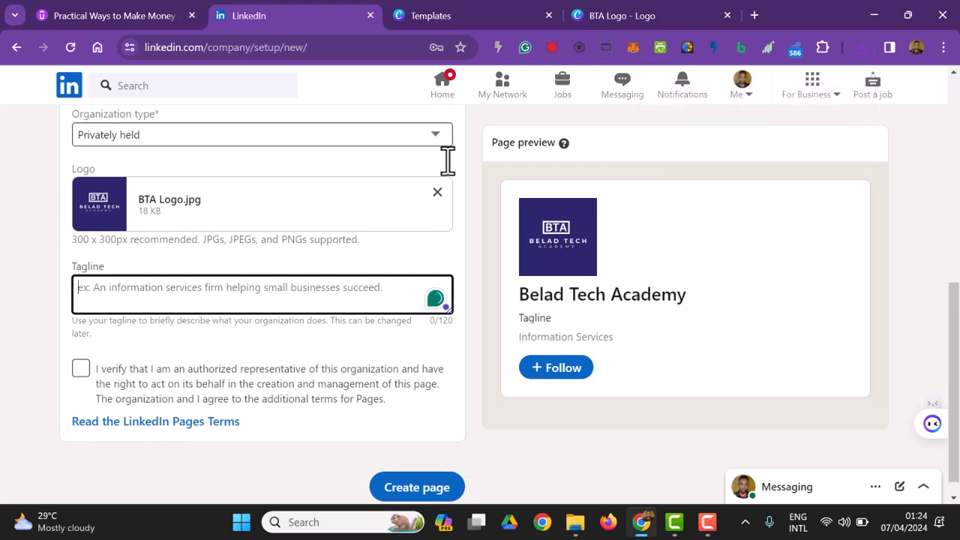
pyautogui.click(757, 12)
pyautogui.write('ch')
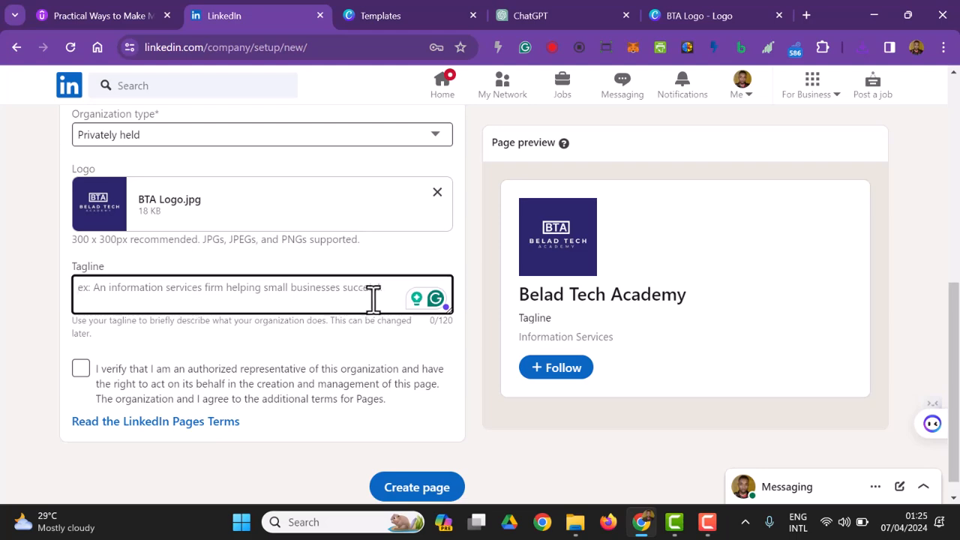
pyautogui.scroll(4, 322, 236)
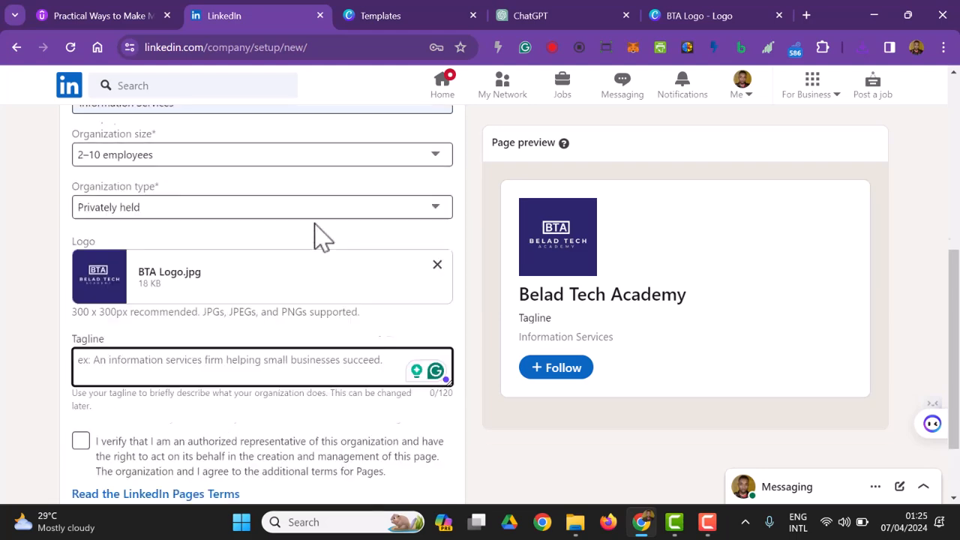
pyautogui.moveTo(196, 154); pyautogui.dragTo(100, 152)
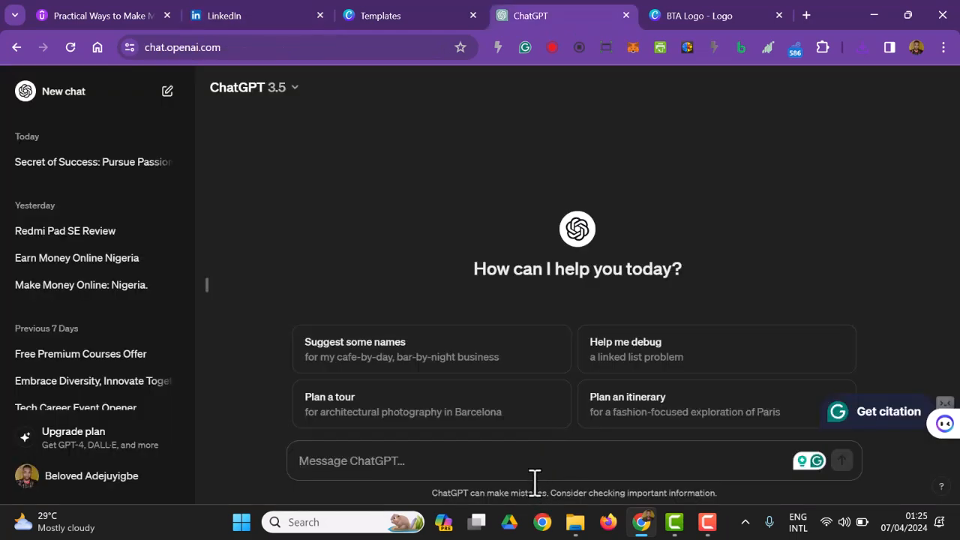
# Ask ChatGPT: "Give me a tagline for a digital ict academy named: Belad Tech Academy".
pyautogui.write('Give me a tagline for a digital ict a')
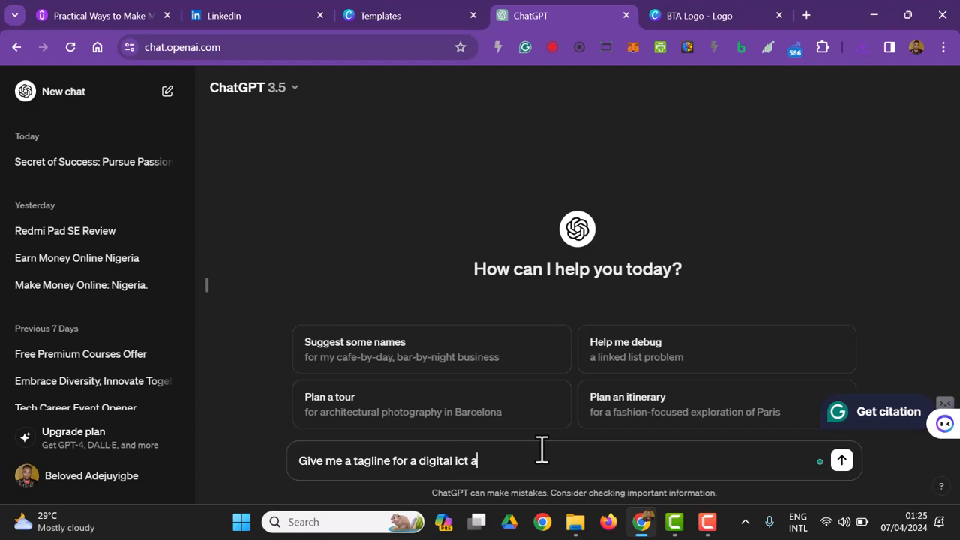
pyautogui.write('med:')
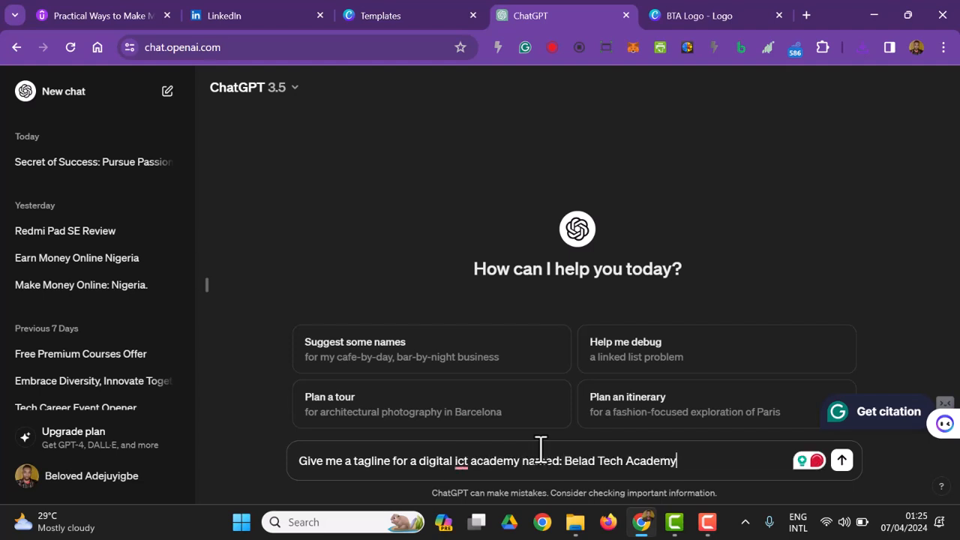
pyautogui.write(' Belad Tech Academy')
pyautogui.press('Return')
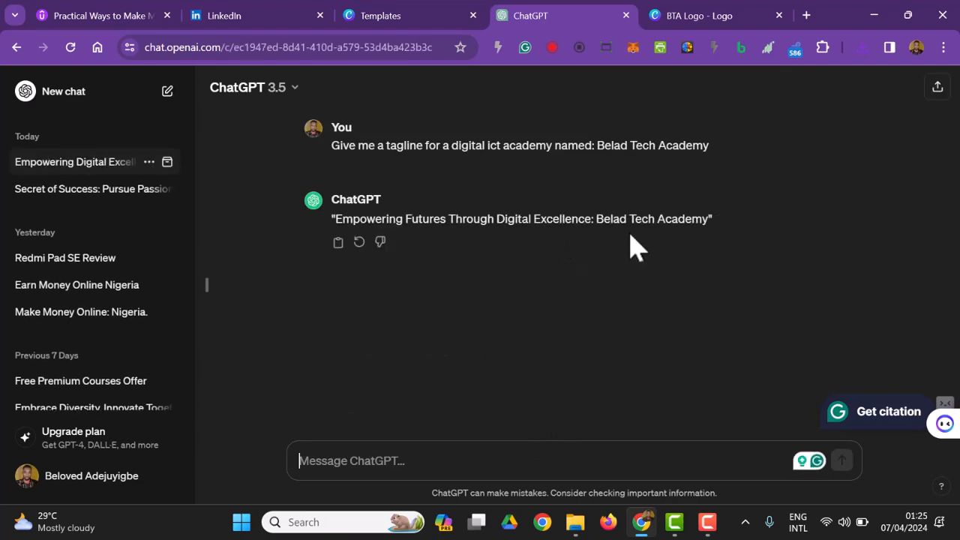
# Request a different tagline from ChatGPT with "I want another one" and return to the LinkedIn page form.
pyautogui.write('I')
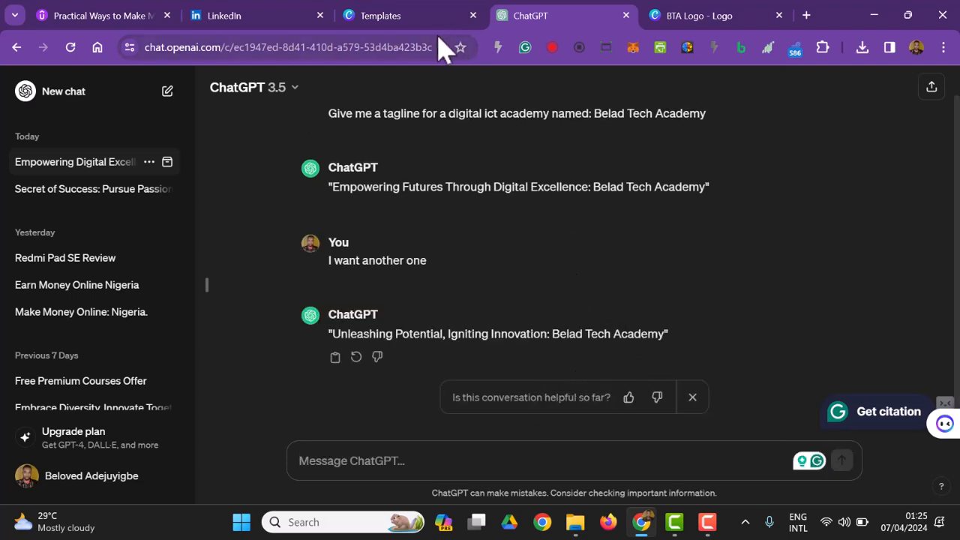
pyautogui.click(255, 15)
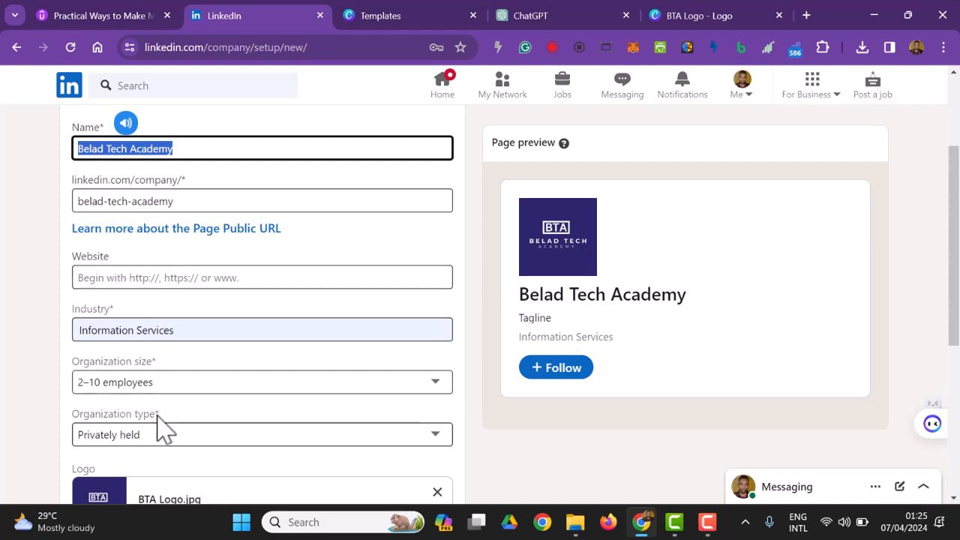
# Enter "Get a BTA to boost your Tech Credibility" as the company page's tagline.
pyautogui.scroll(-3, 198, 393)
pyautogui.click(187, 370)
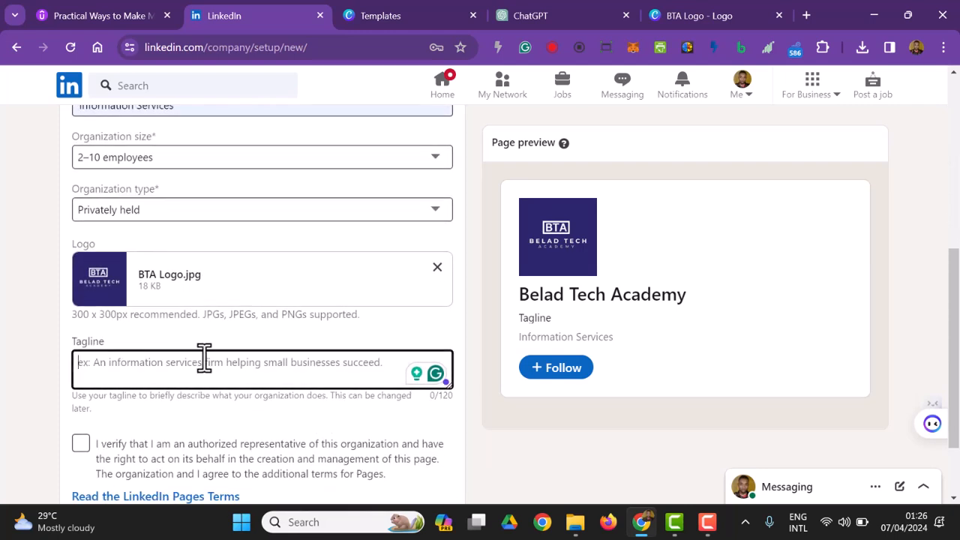
pyautogui.write('Get a BTA to boo')
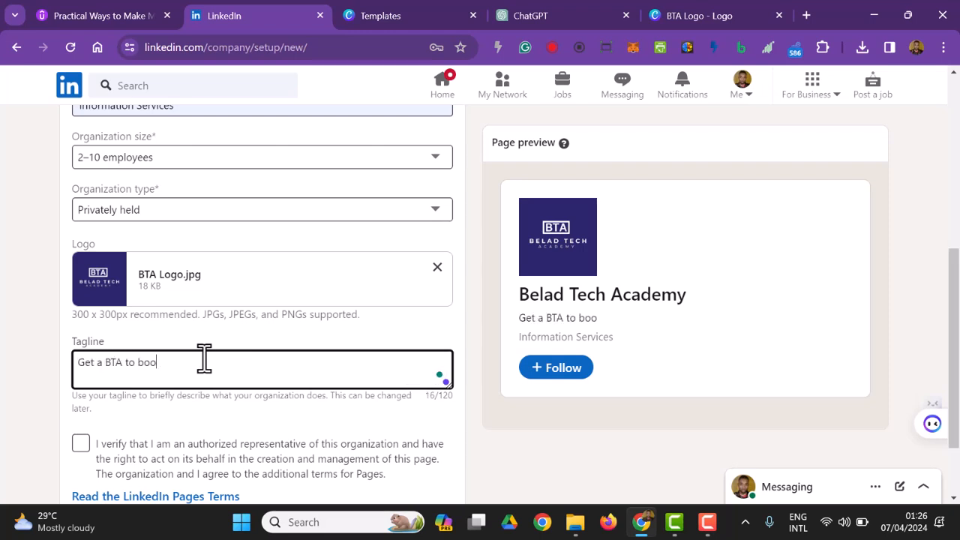
pyautogui.write('Tech Credibility')
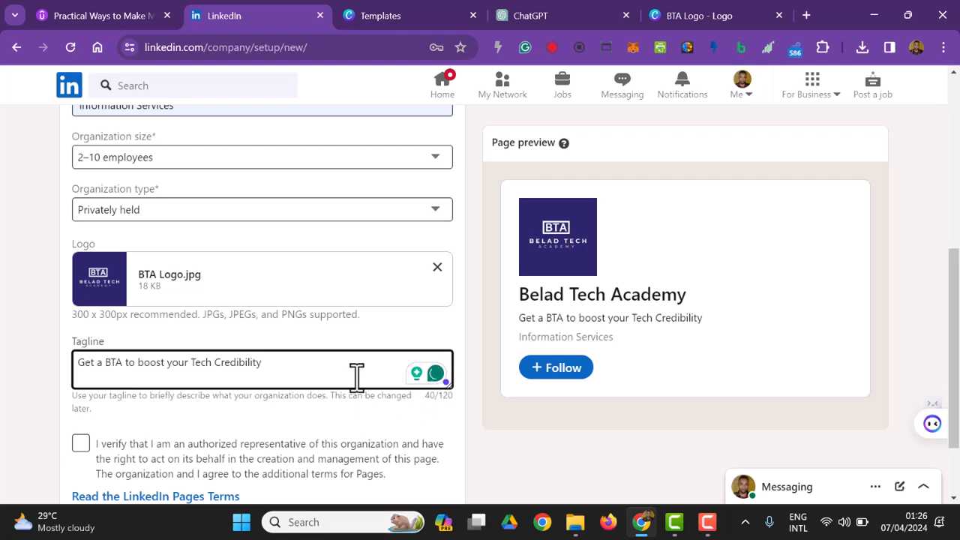
# Change the initial letters of "Tech" and "Credibility" in the tagline to lowercase.
pyautogui.click(199, 364)
pyautogui.press('BackSpace')
pyautogui.write('t')
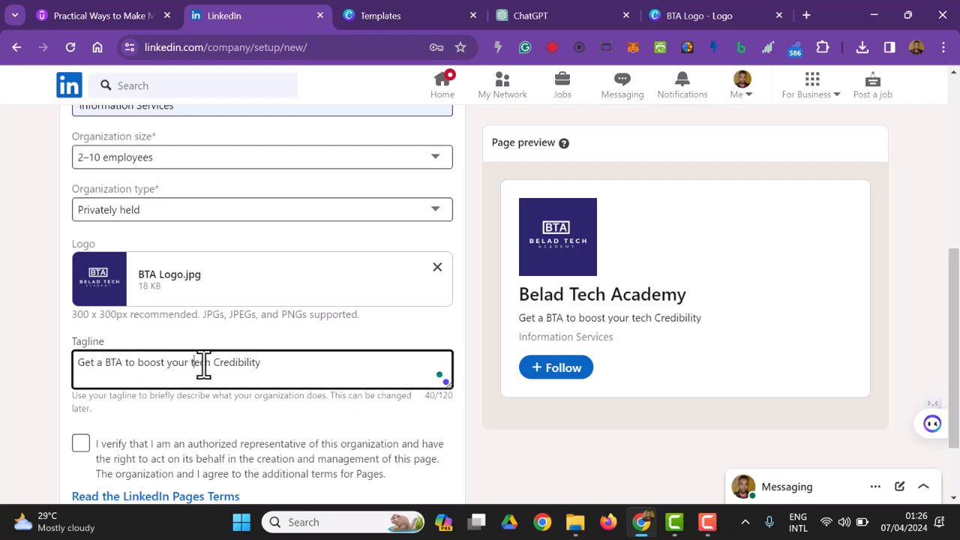
pyautogui.press('Left')
pyautogui.press('Left')
pyautogui.press('Left')
pyautogui.press('Left')
pyautogui.press('BackSpace')
pyautogui.write('c')
# Verify being an authorized representative of the organization and submit the form to create the page.
pyautogui.scroll(-2, 96, 201)
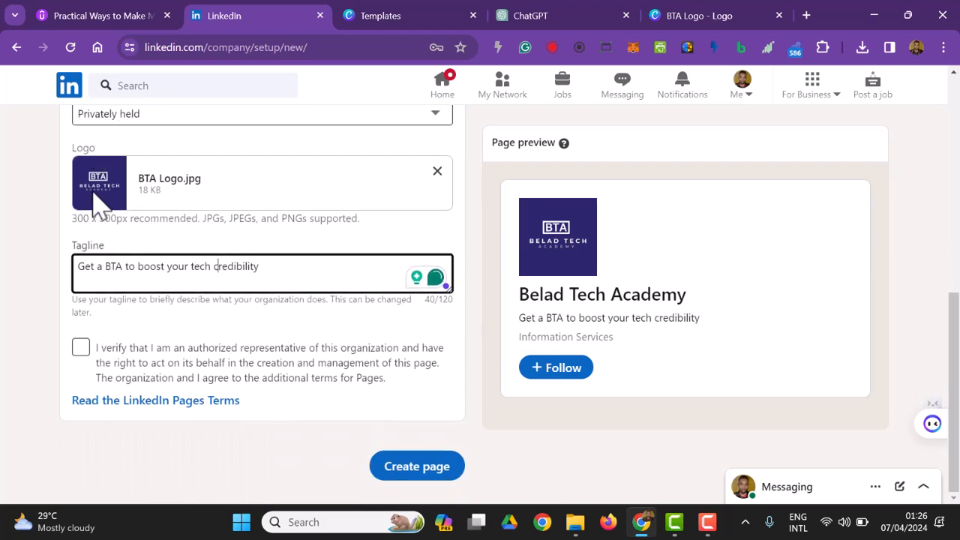
pyautogui.click(81, 349)
pyautogui.click(432, 465)
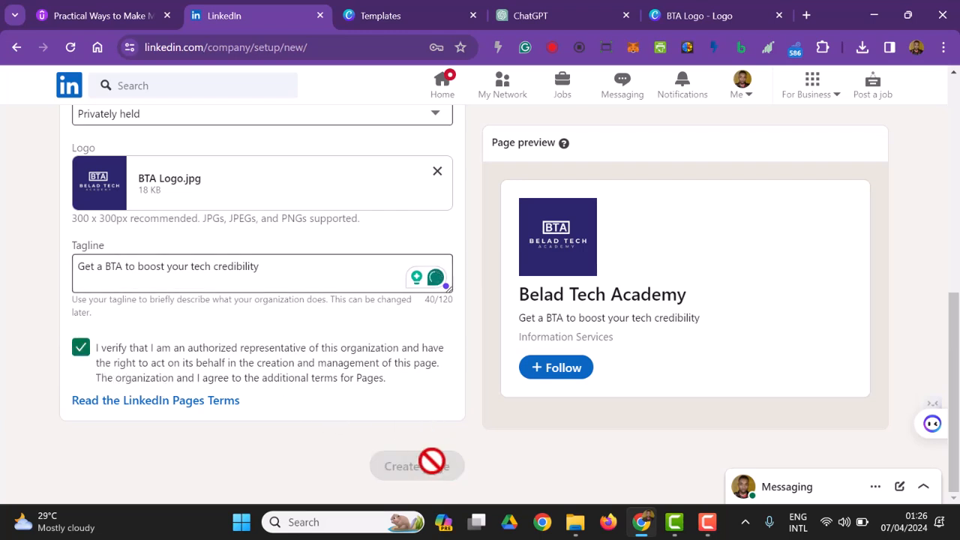